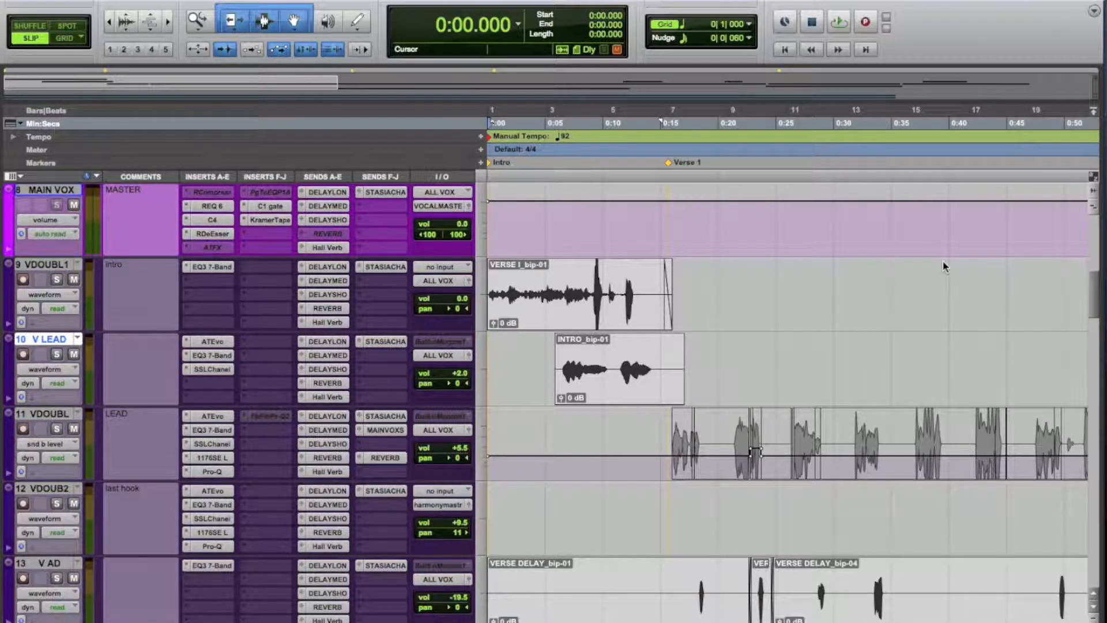
- Select stretches of the lead vocal in Verse 1 to examine the gaps between its phrases
click(709, 438)
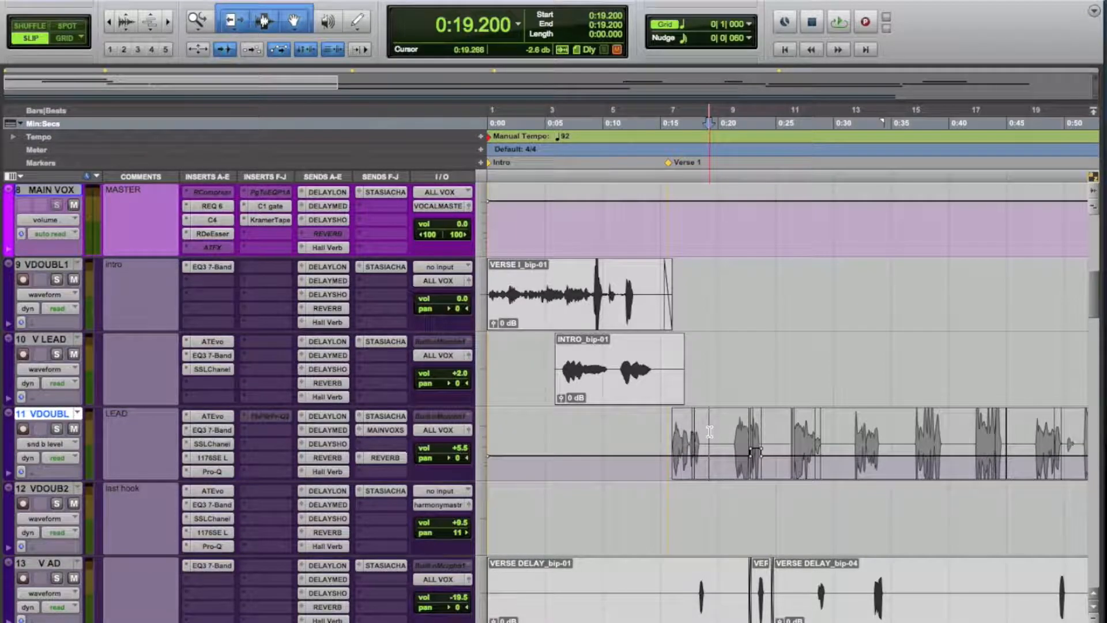
key(ctrl+bracketright)
drag(774, 438, 952, 435)
drag(1023, 432, 1076, 430)
click(774, 351)
key(r)
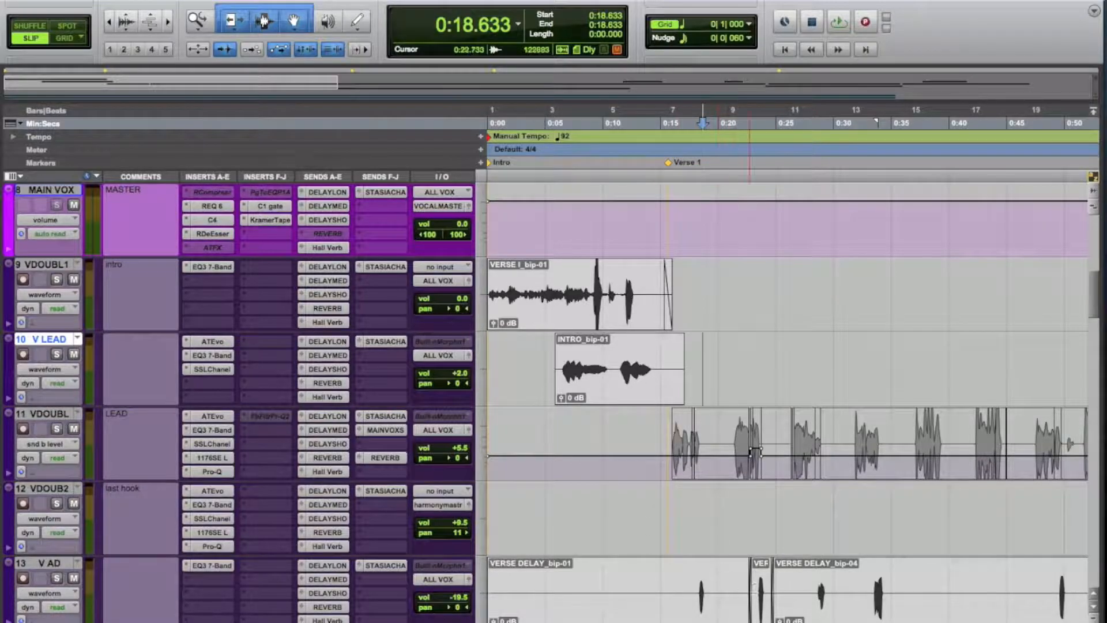
- Select the first ad-lib in the VERSE DELAY clip on the V AD track, about 0:18.1 to 0:19.0
click(713, 573)
key(t)
drag(707, 582, 745, 583)
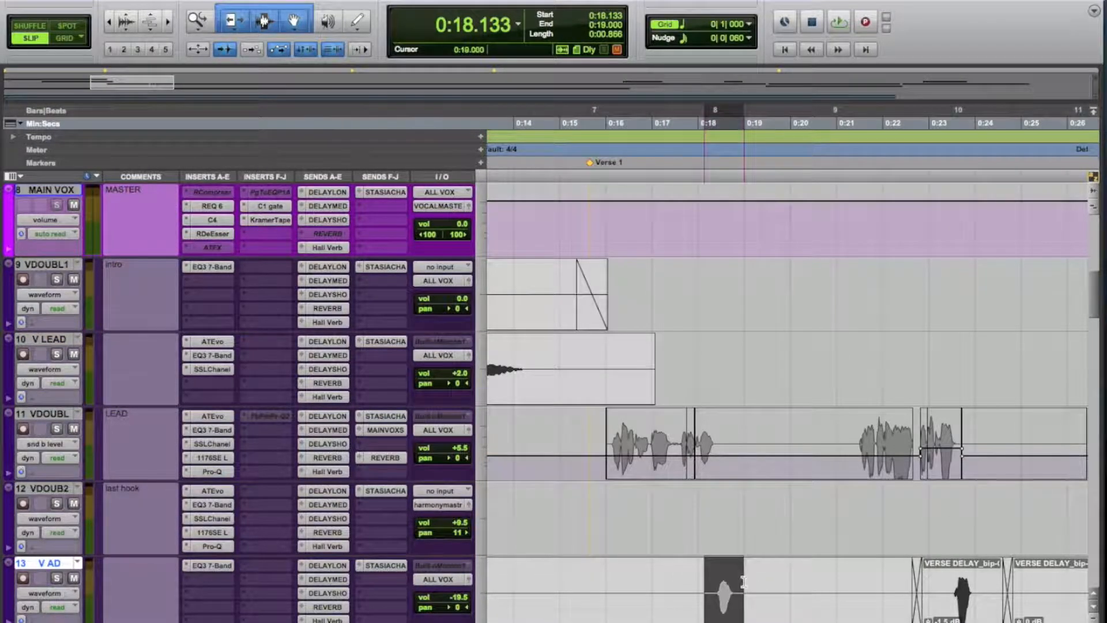
key(r)
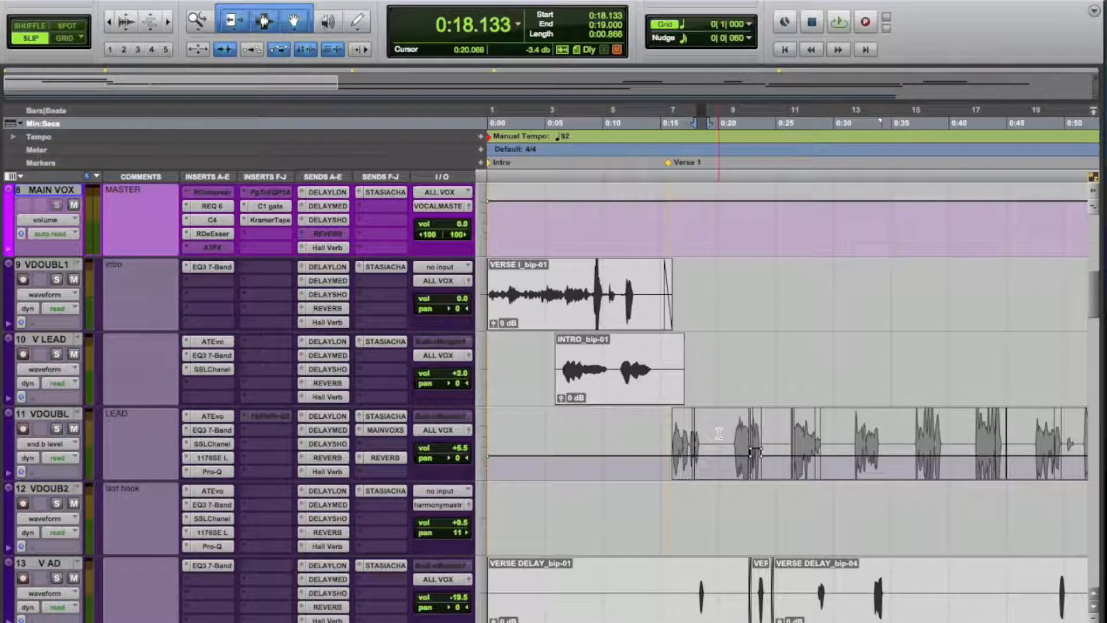
- Place the edit cursor just before Verse 1 and open the DELAY MEDIUM send of the LEAD vocal track
click(666, 507)
scroll(338, 427, up, 8)
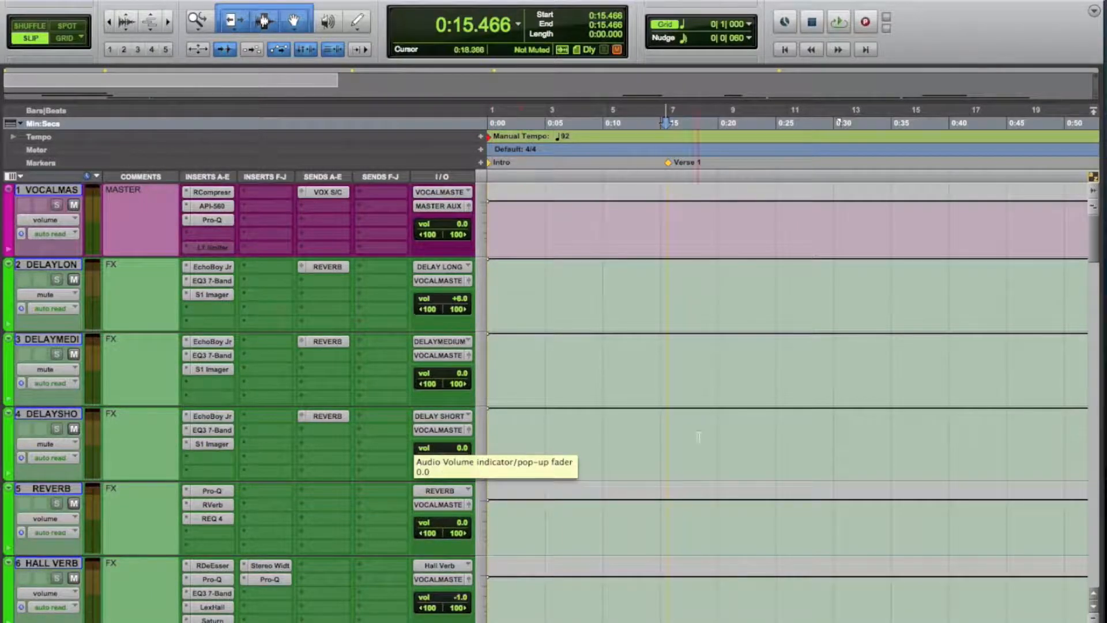
scroll(637, 473, down, 6)
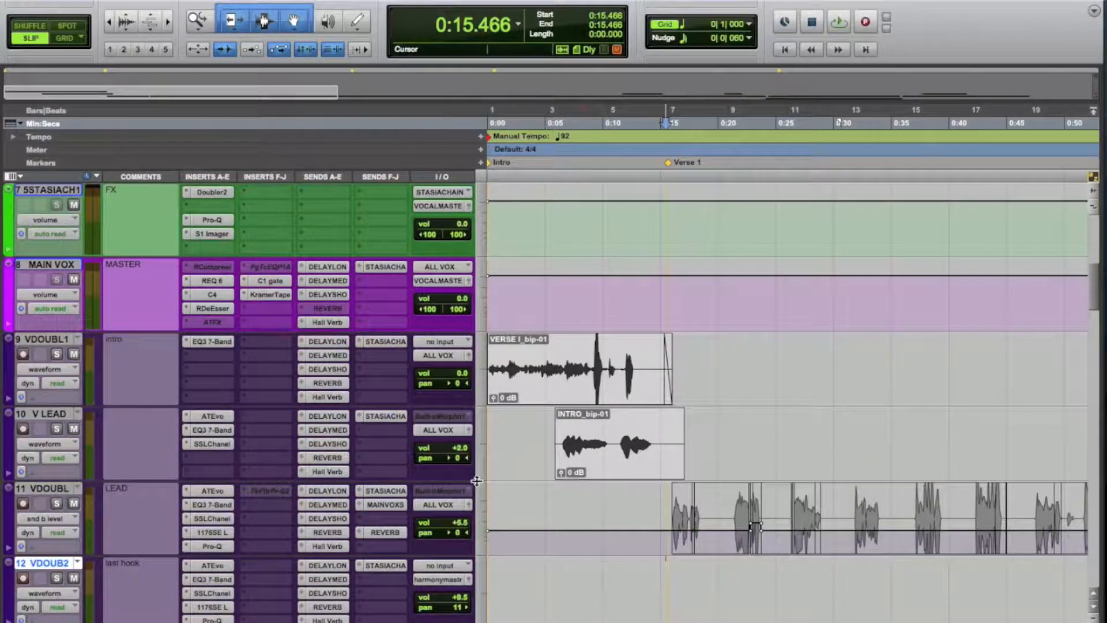
click(49, 488)
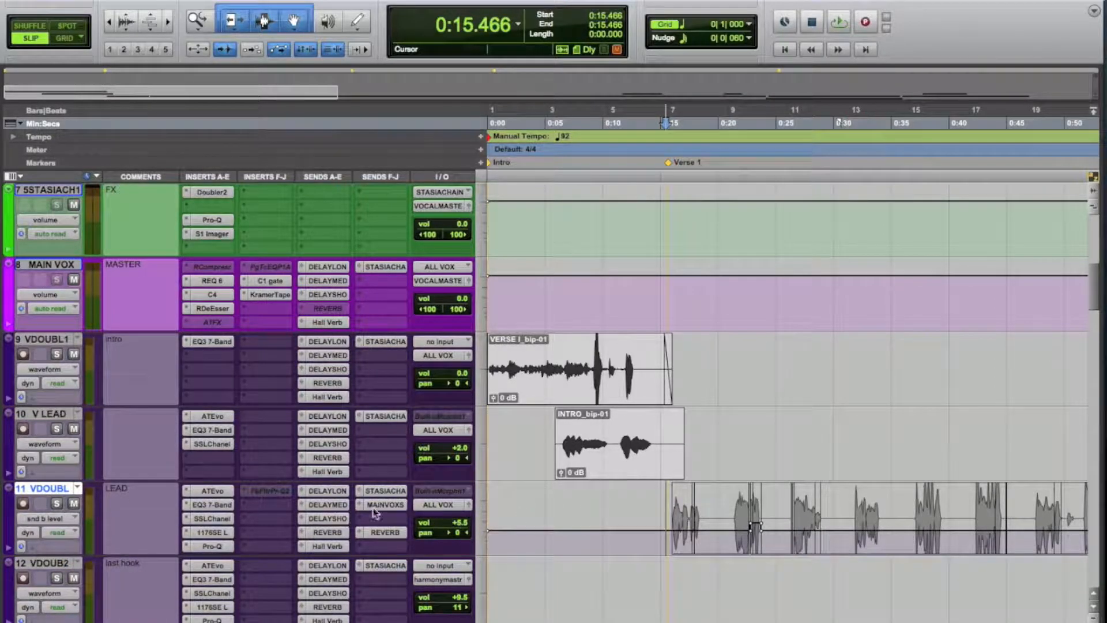
click(327, 504)
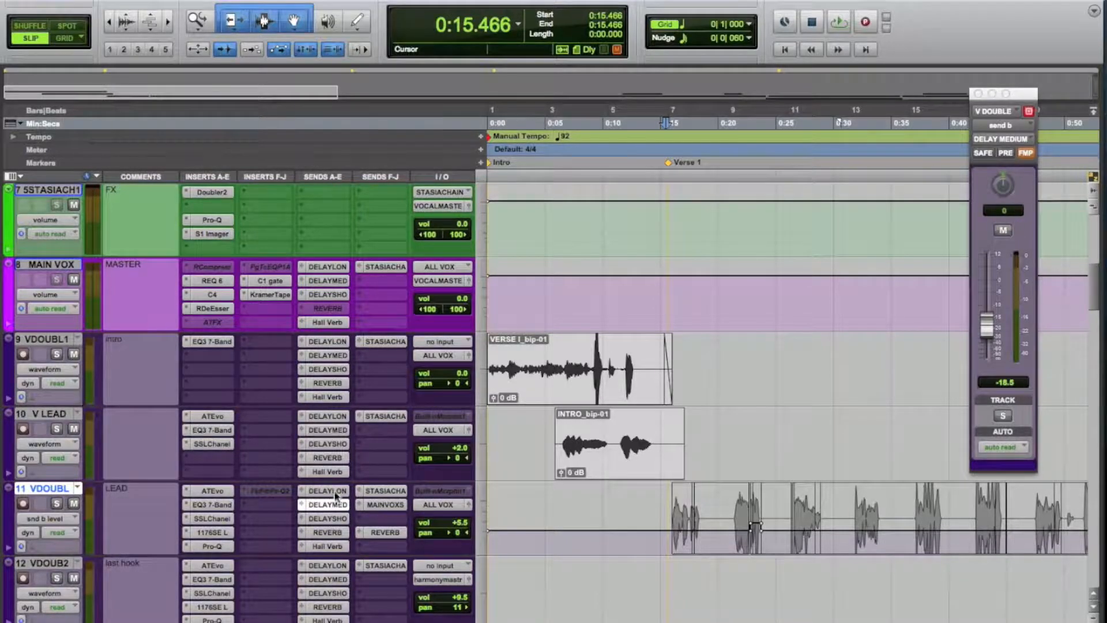
- Open the EchoBoy Jr. plug-in on the DELAY LONG track and move its window clear of the send fader
scroll(282, 418, up, 10)
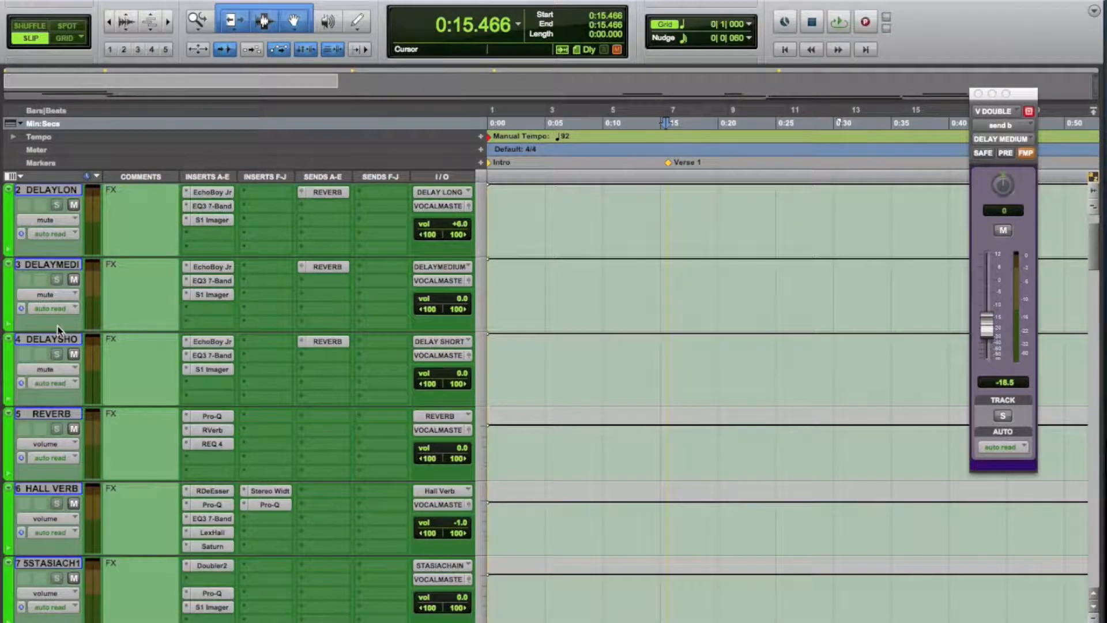
click(57, 264)
click(60, 190)
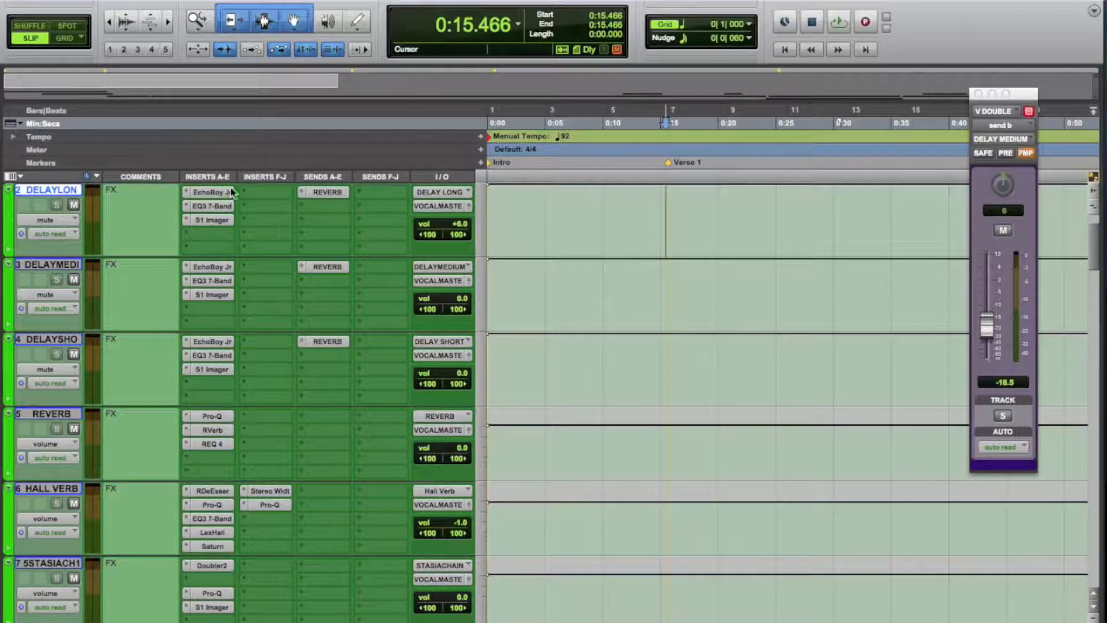
click(211, 192)
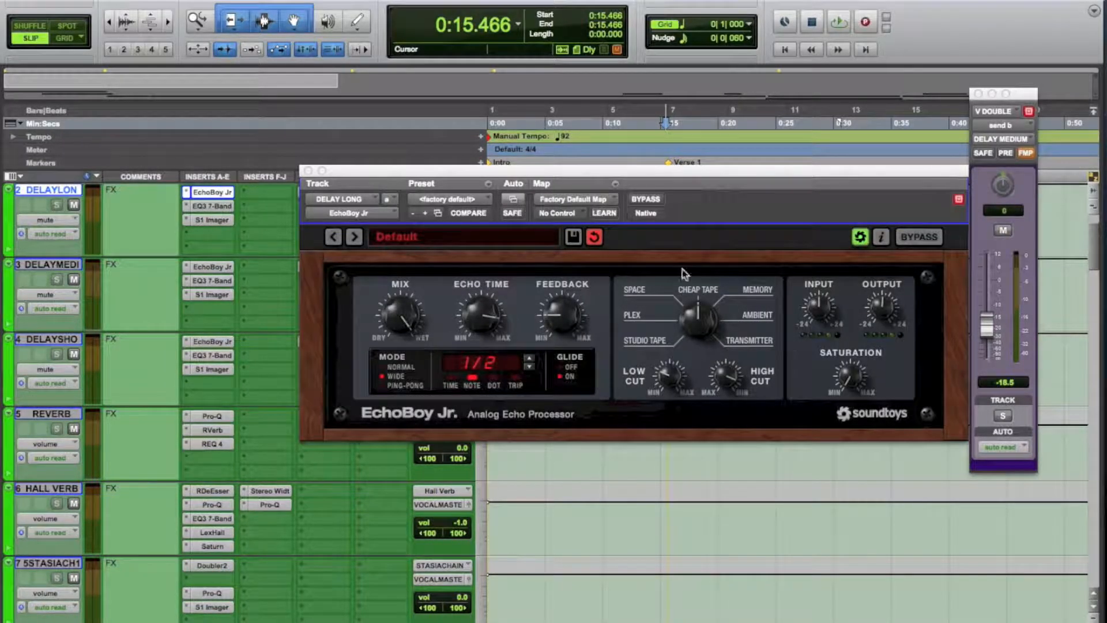
drag(688, 173, 655, 147)
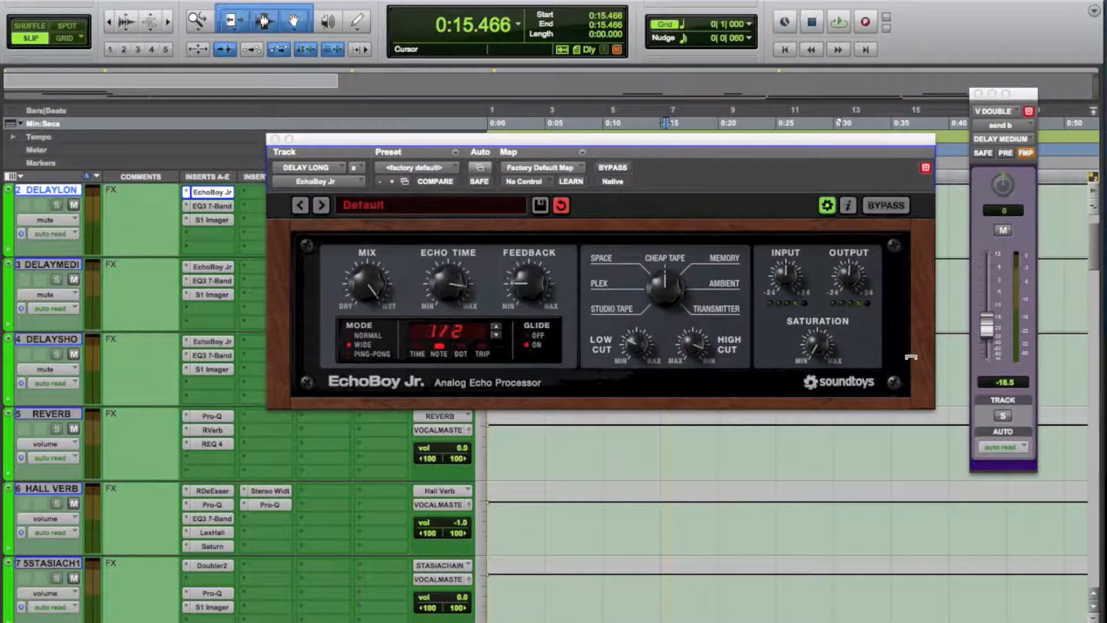
- Mute the long, medium and short delay tracks and play Verse 1 from about 0:15.7 to hear the vocal without them
scroll(416, 424, up, 2)
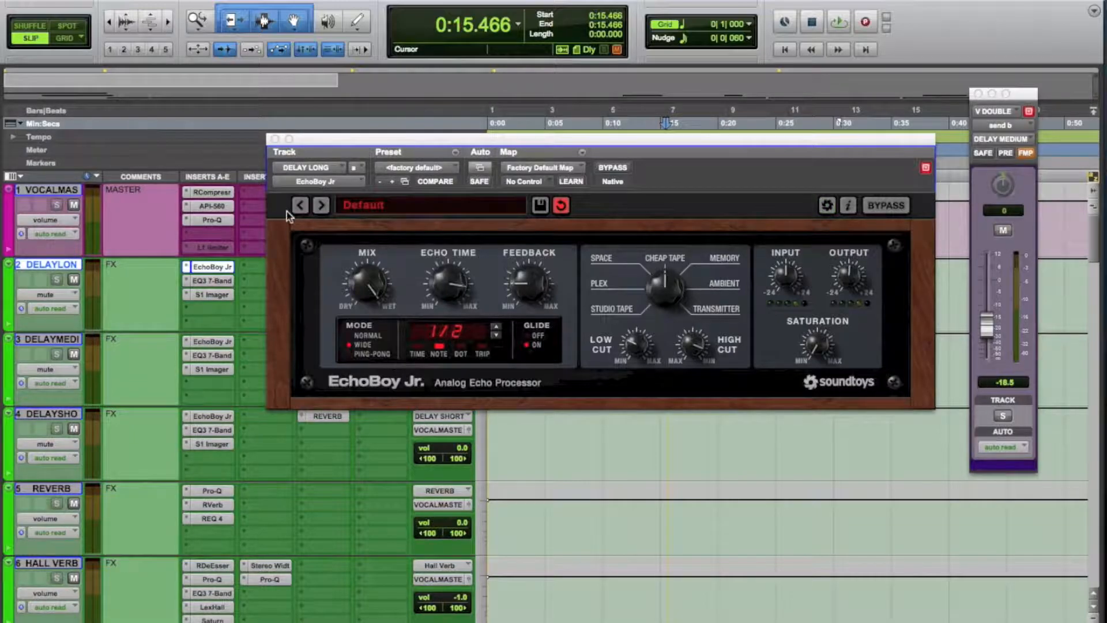
drag(72, 280, 74, 429)
scroll(542, 515, down, 8)
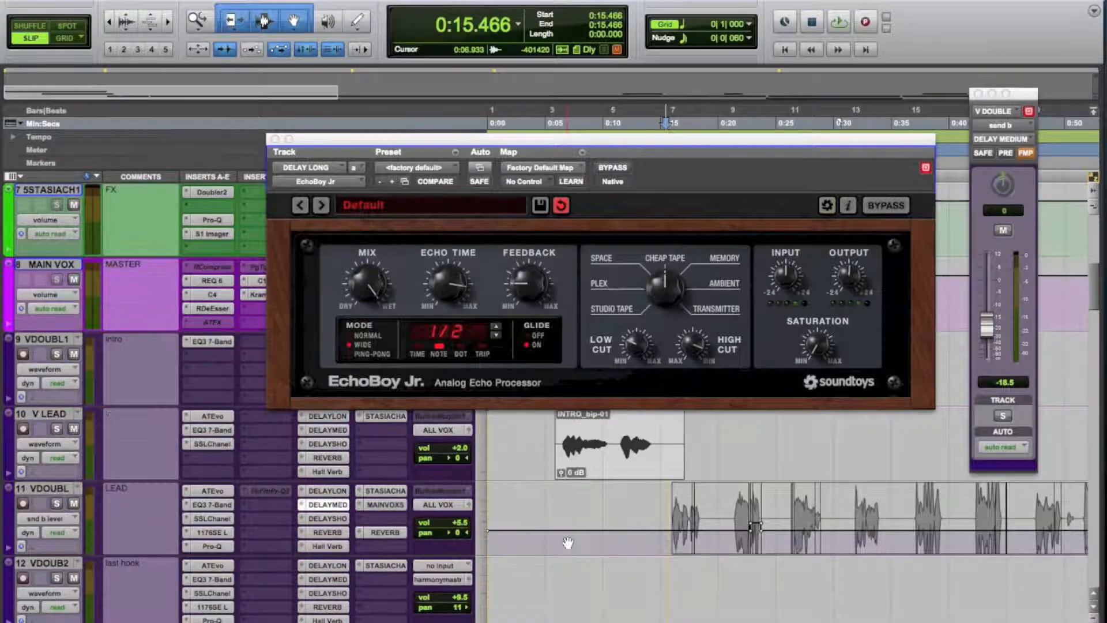
click(668, 568)
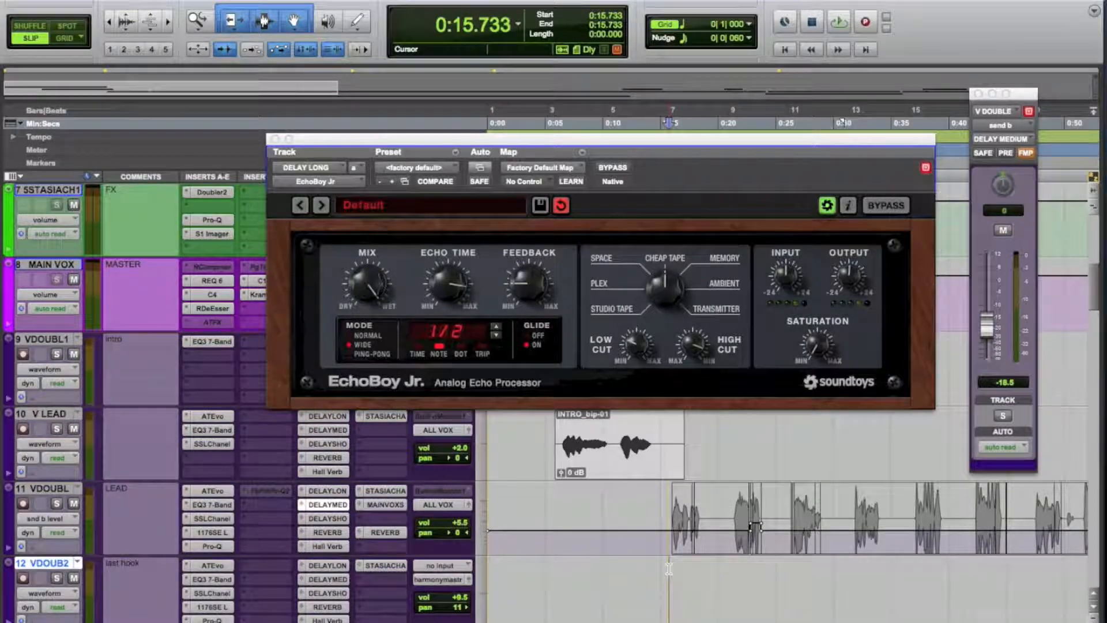
key(space)
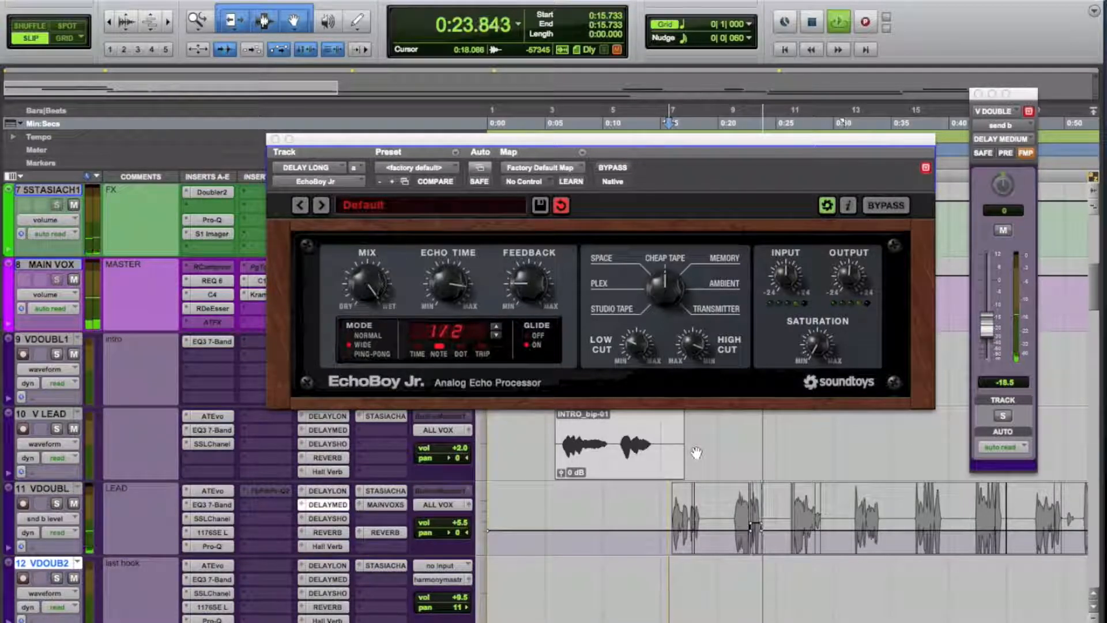
key(space)
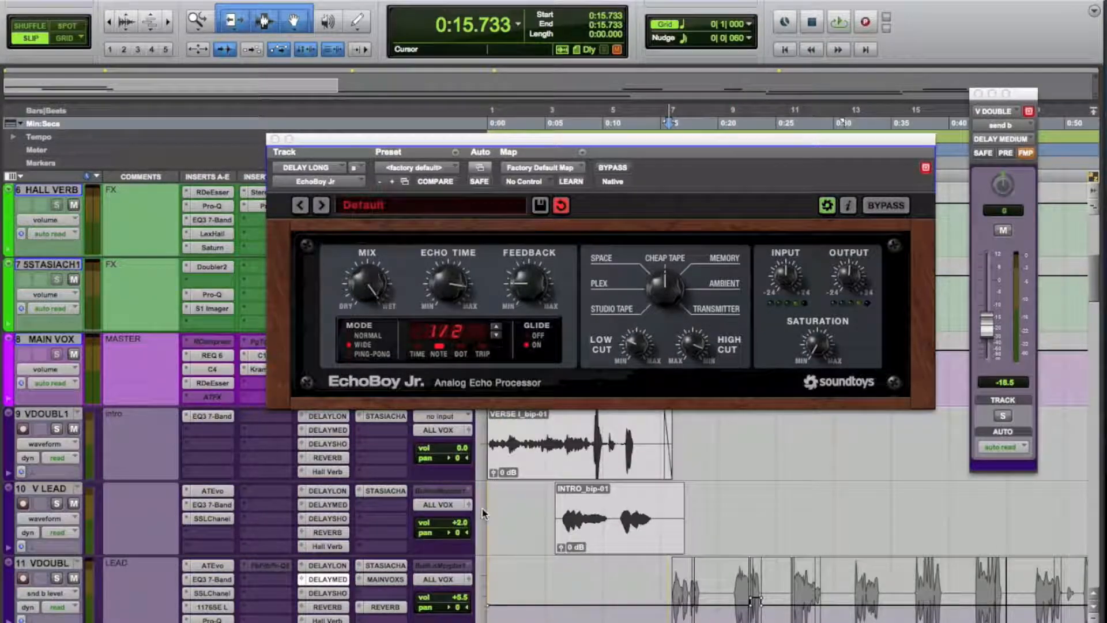
- Unmute the three delay tracks and close the EchoBoy Jr. window
scroll(576, 516, down, 2)
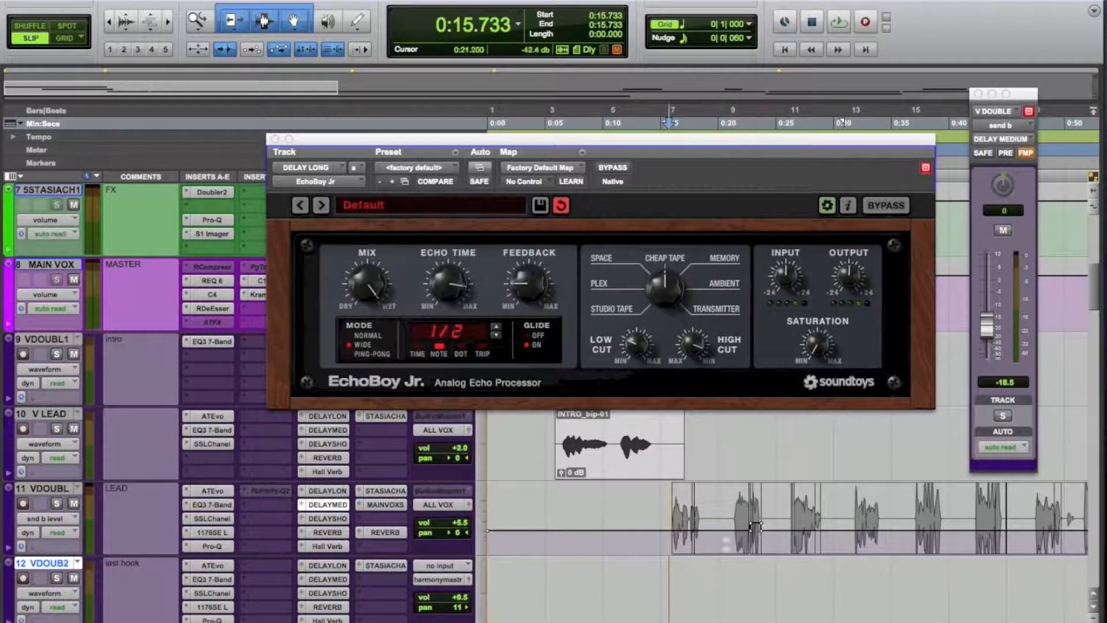
scroll(414, 495, up, 2)
scroll(414, 495, up, 10)
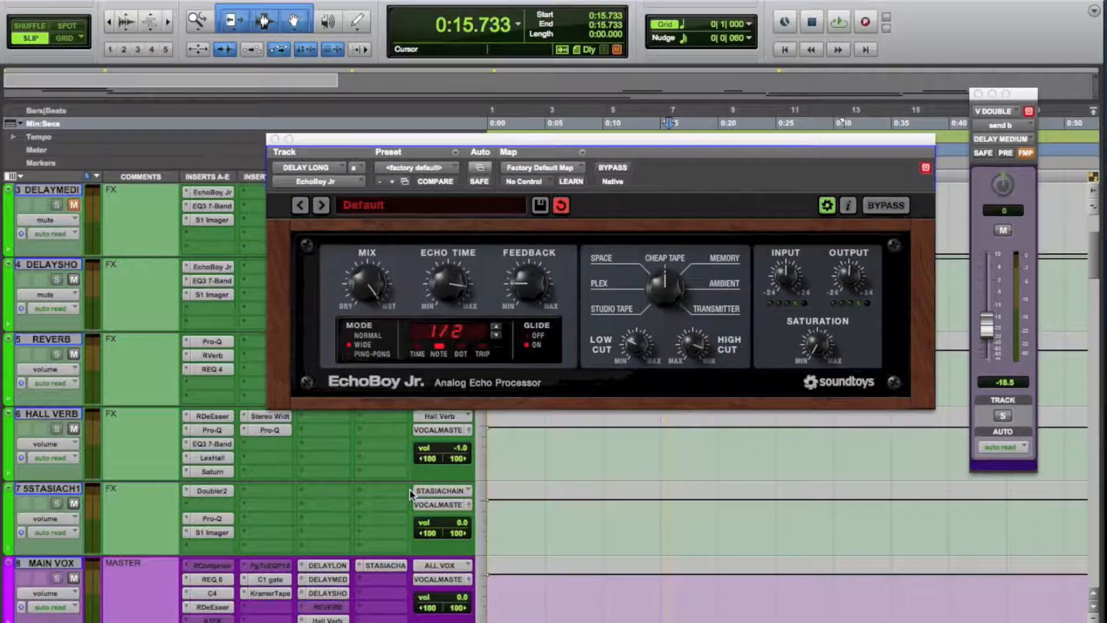
click(73, 280)
click(73, 280)
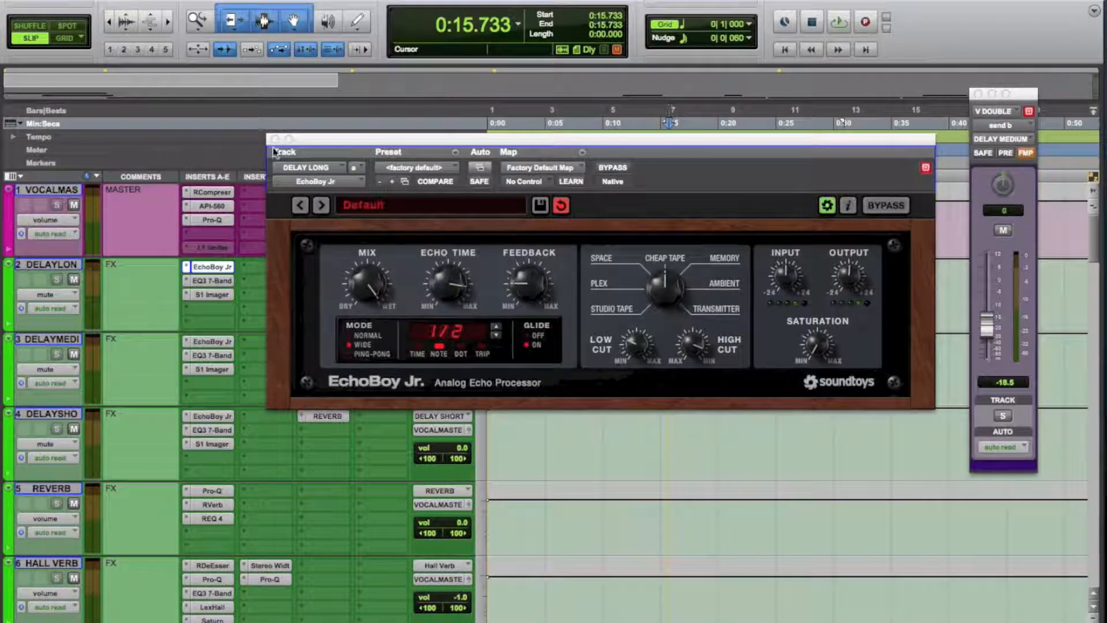
click(275, 139)
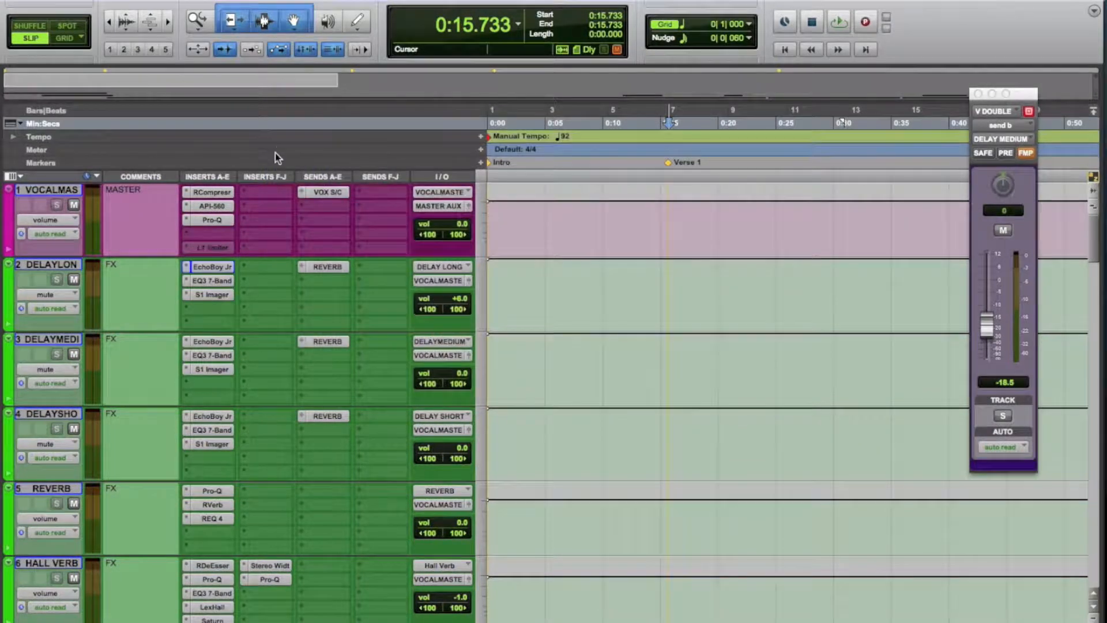
- Compare the EchoBoy Jr. echo time settings on the DELAY LONG, DELAY MEDIUM and DELAY SHORT tracks, and close the plug-in window
click(212, 266)
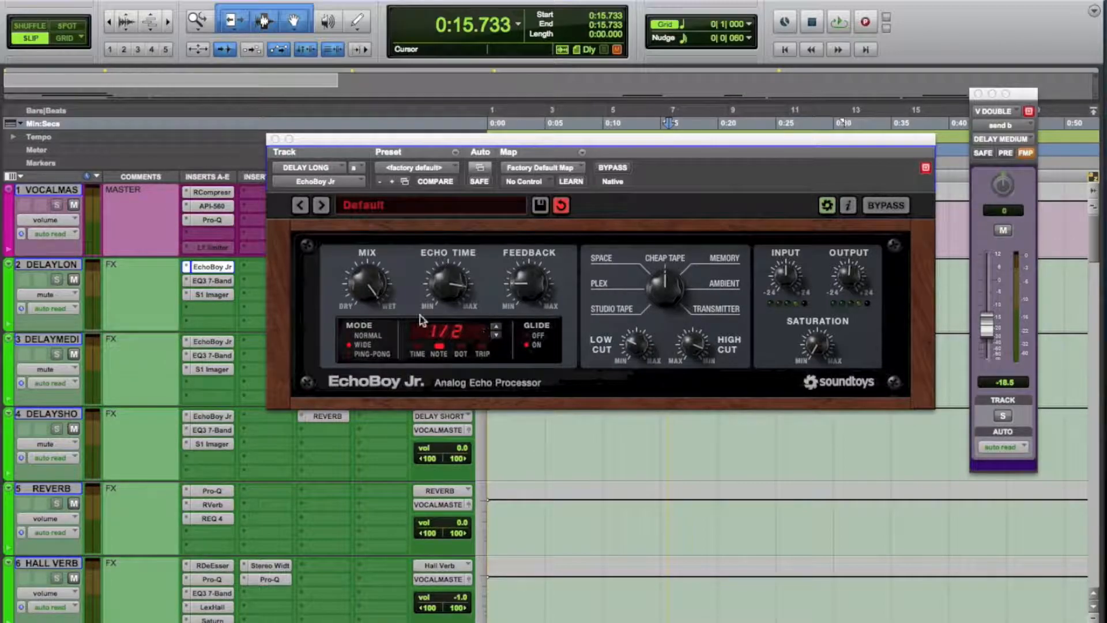
click(229, 342)
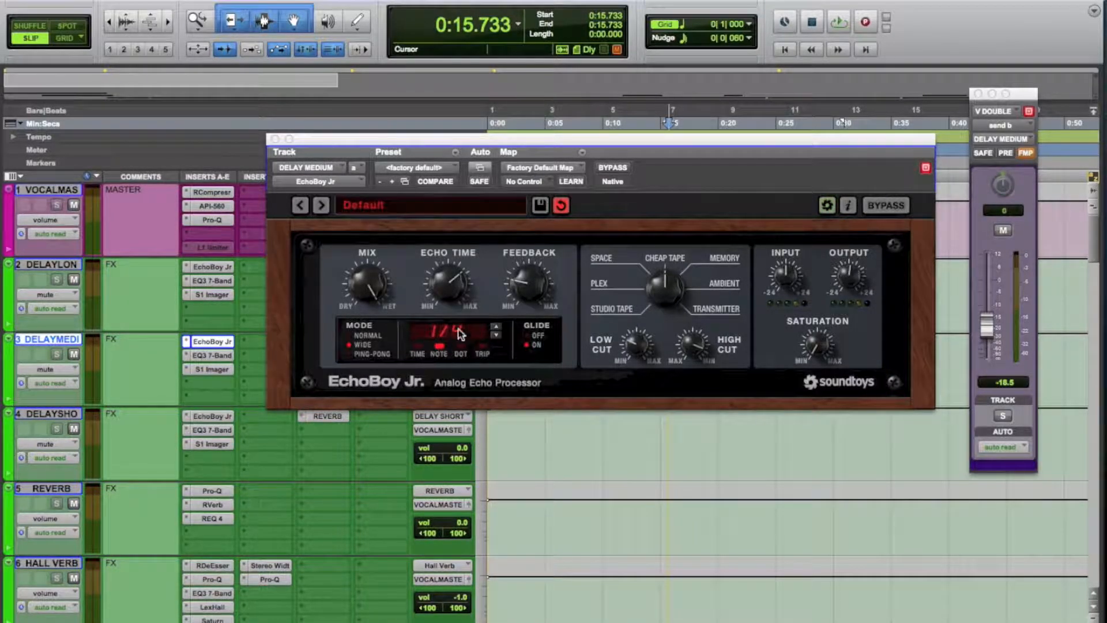
click(212, 268)
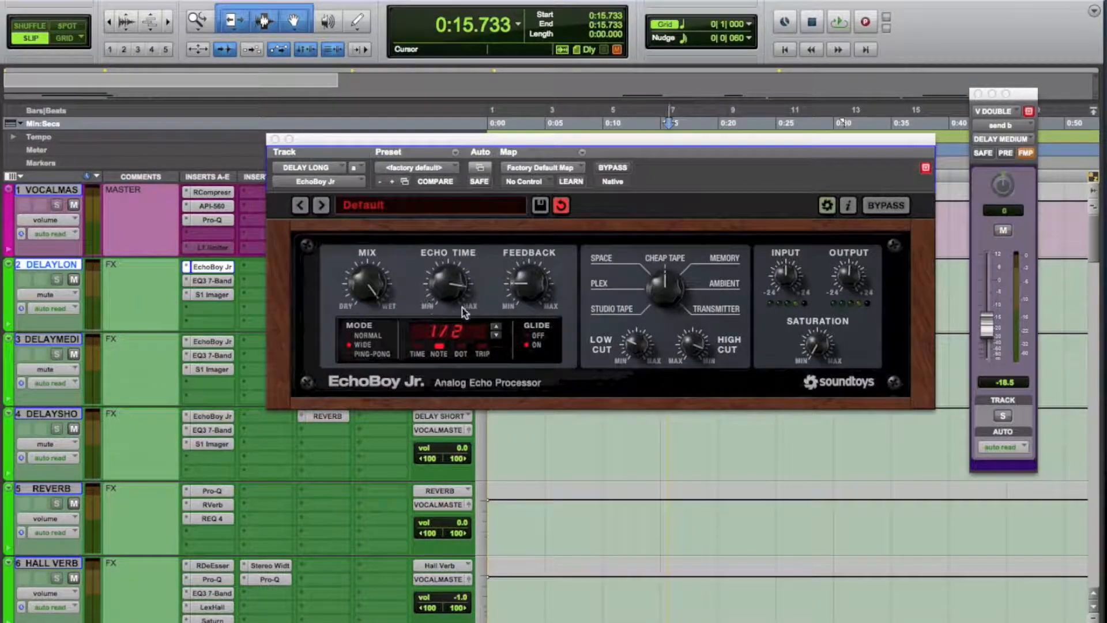
click(206, 417)
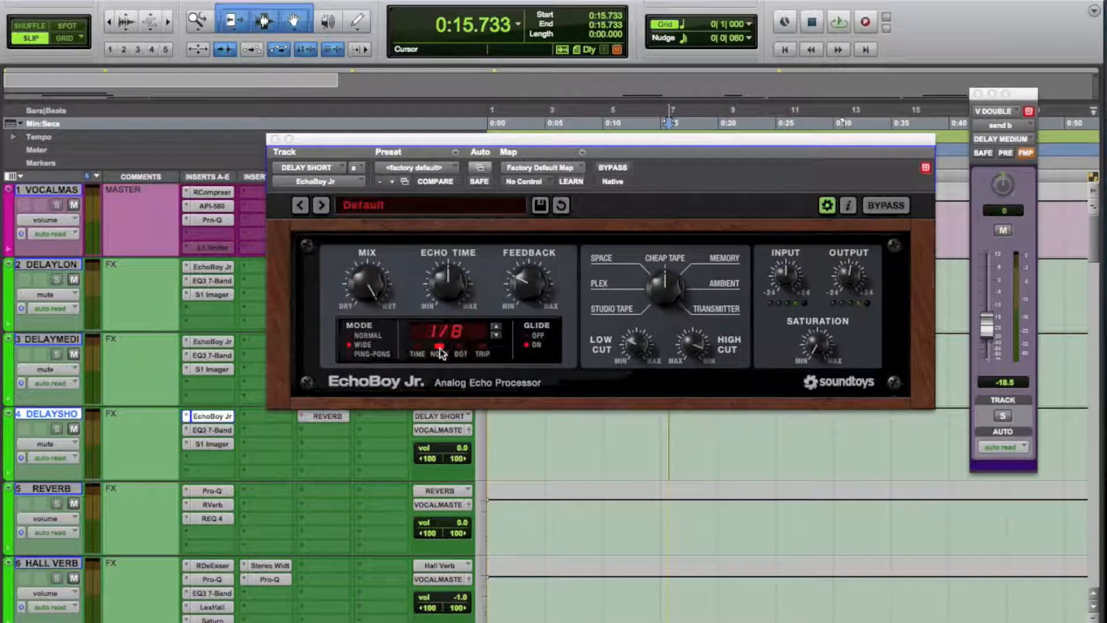
click(225, 268)
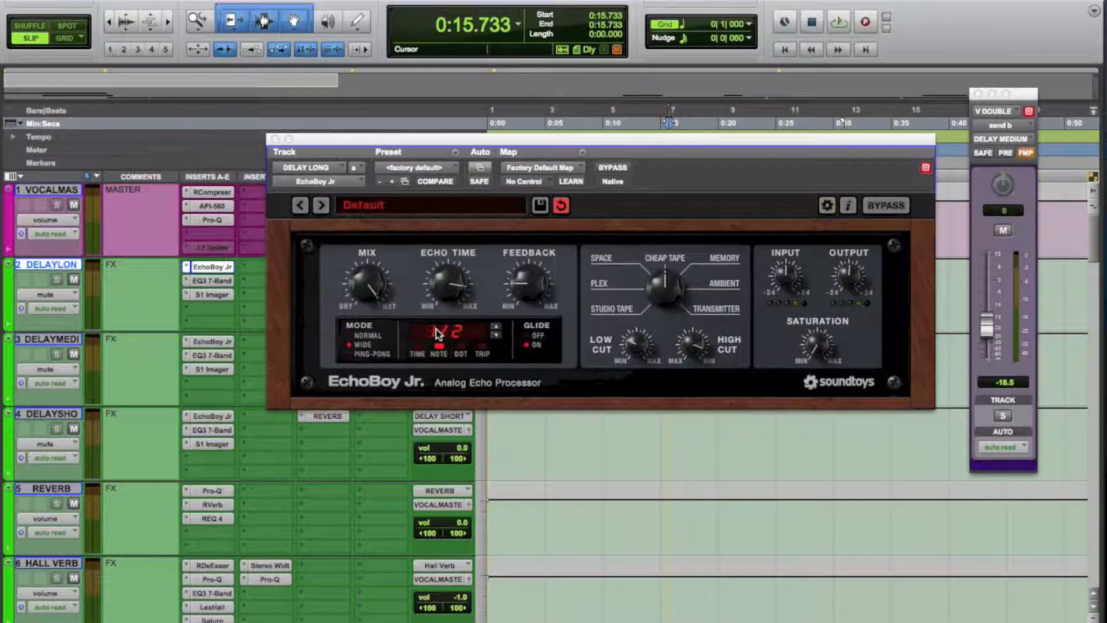
click(275, 139)
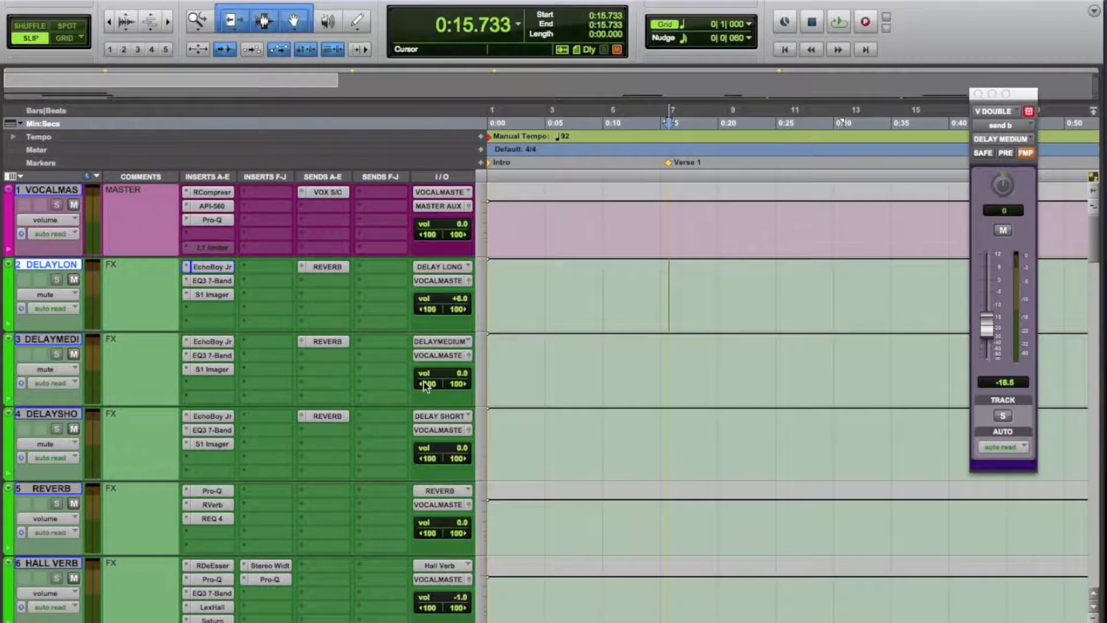
- Select the second phrase of the LEAD vocal, about 0:21.6 to 0:24.5, and place the edit cursor just before it
scroll(423, 382, down, 5)
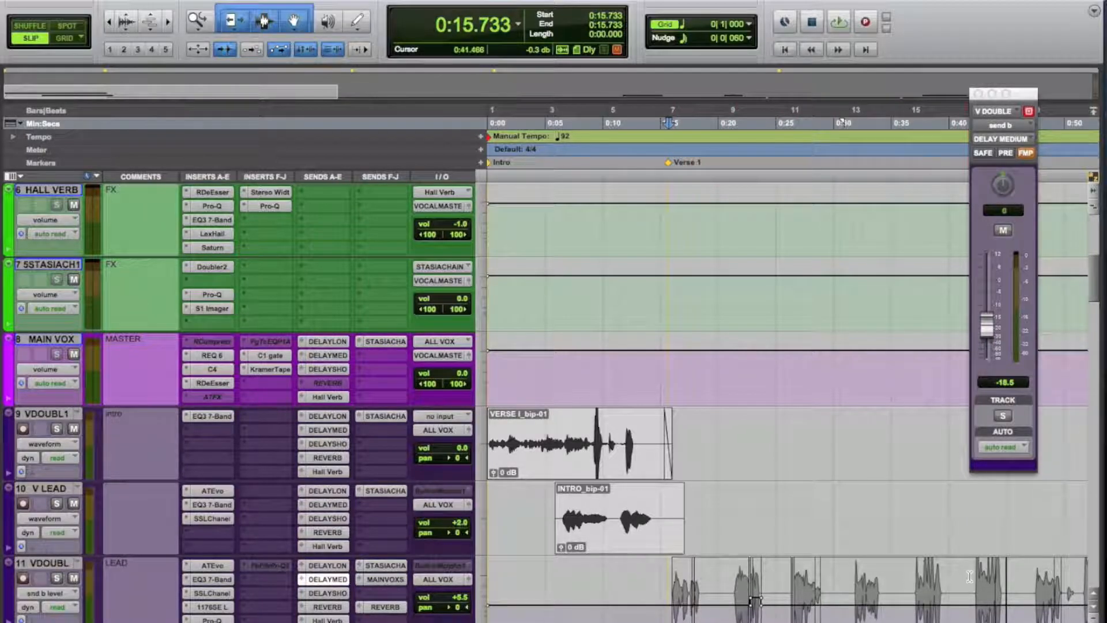
drag(669, 577, 1014, 577)
click(755, 531)
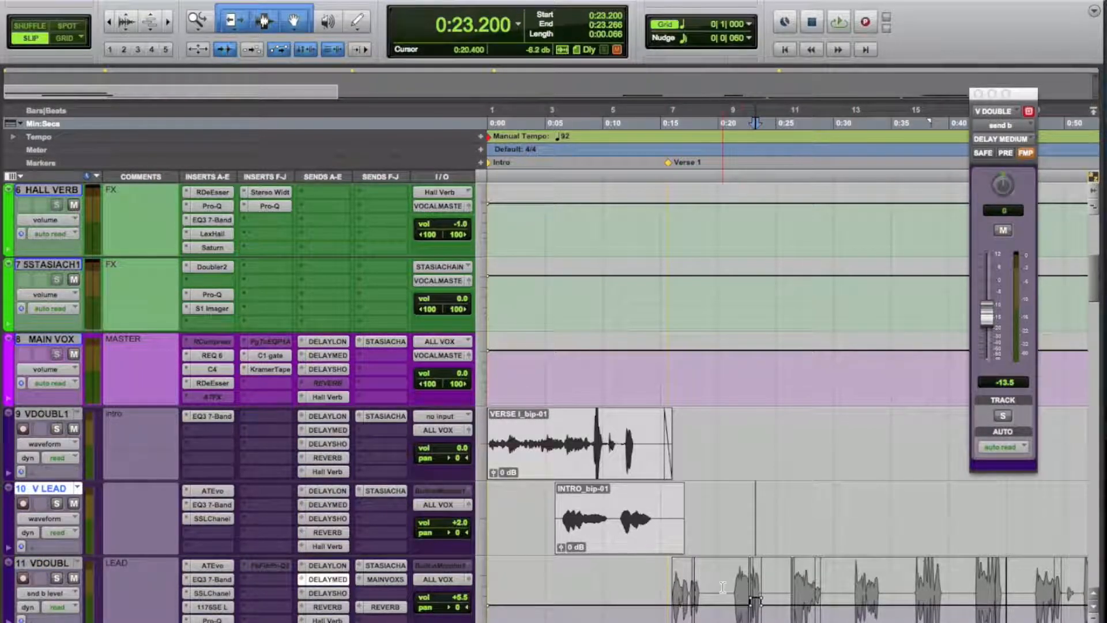
drag(674, 584, 773, 584)
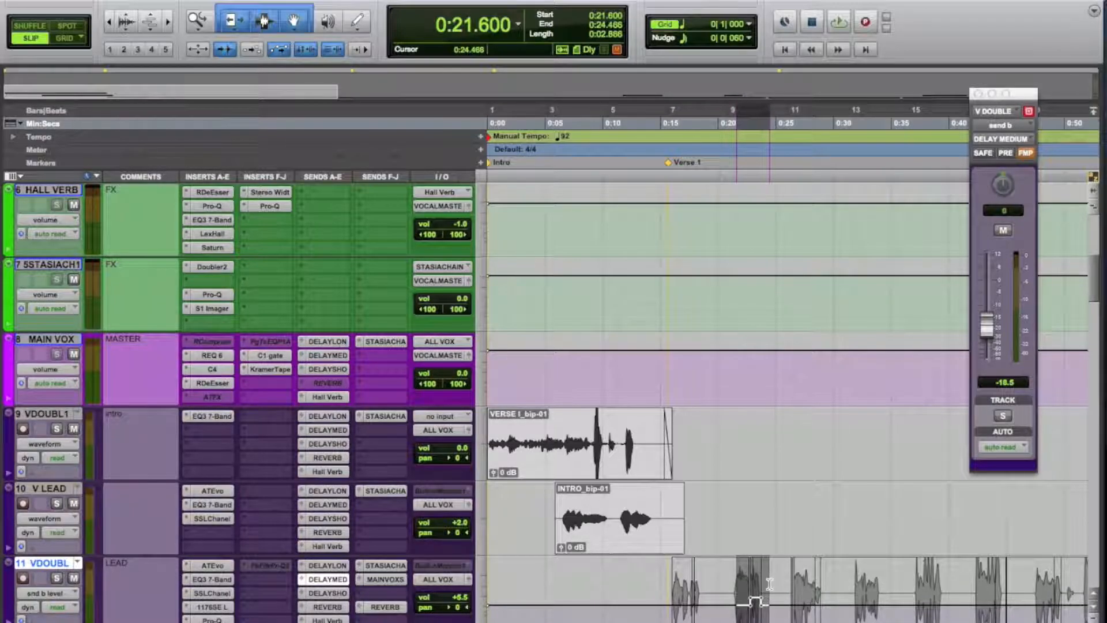
click(733, 582)
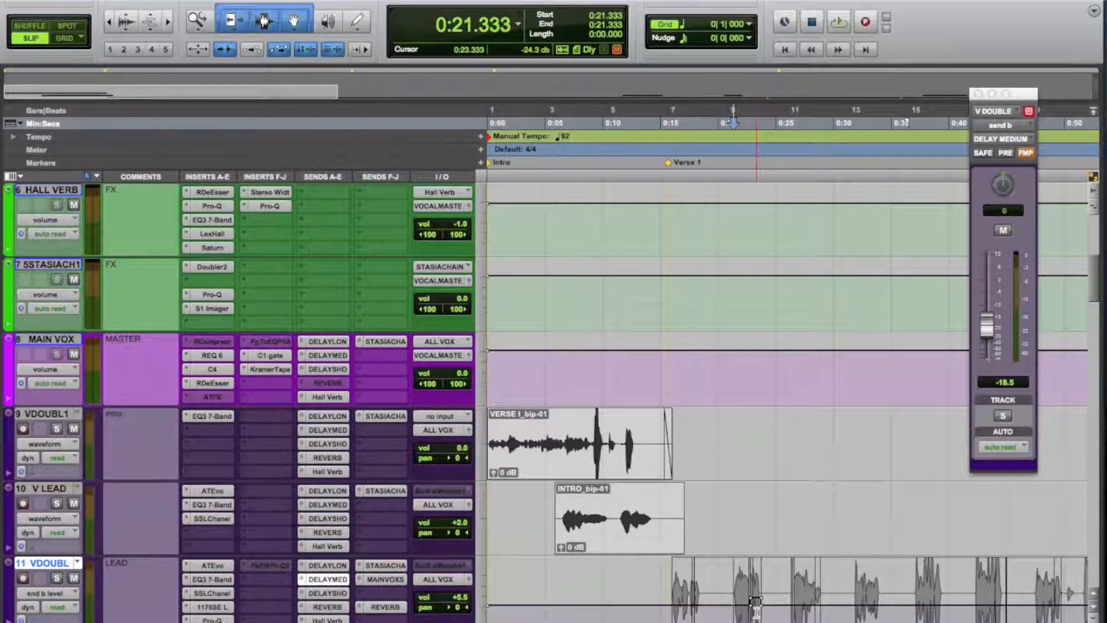
- Show the DELAY MEDIUM send level automation on the LEAD vocal track and zoom in on its raised section at 0:23.2
click(65, 598)
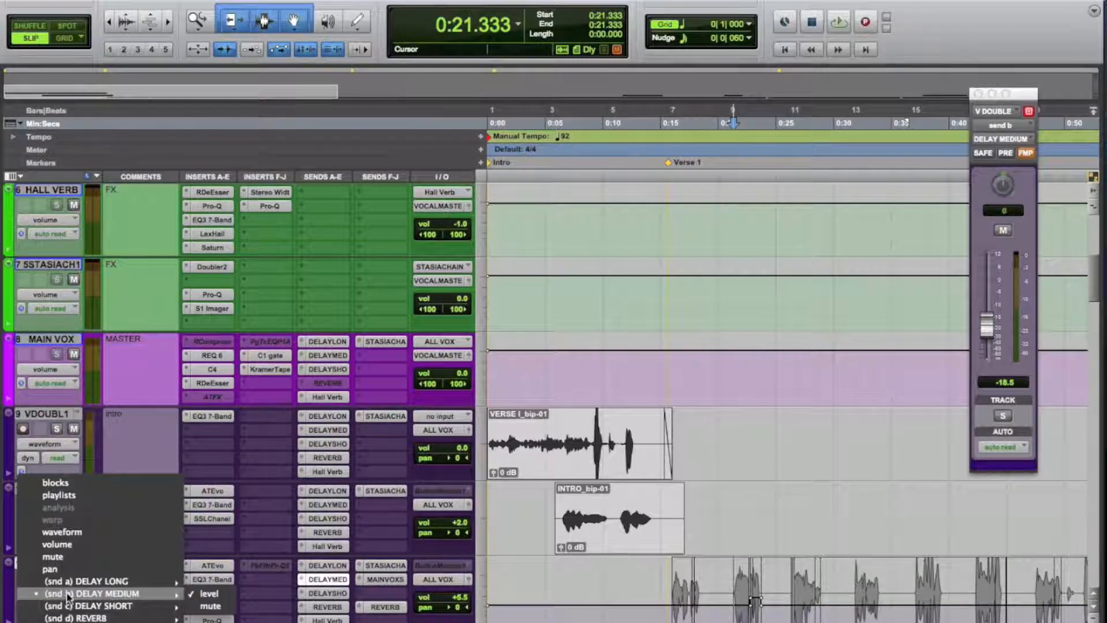
click(209, 593)
drag(631, 606, 717, 613)
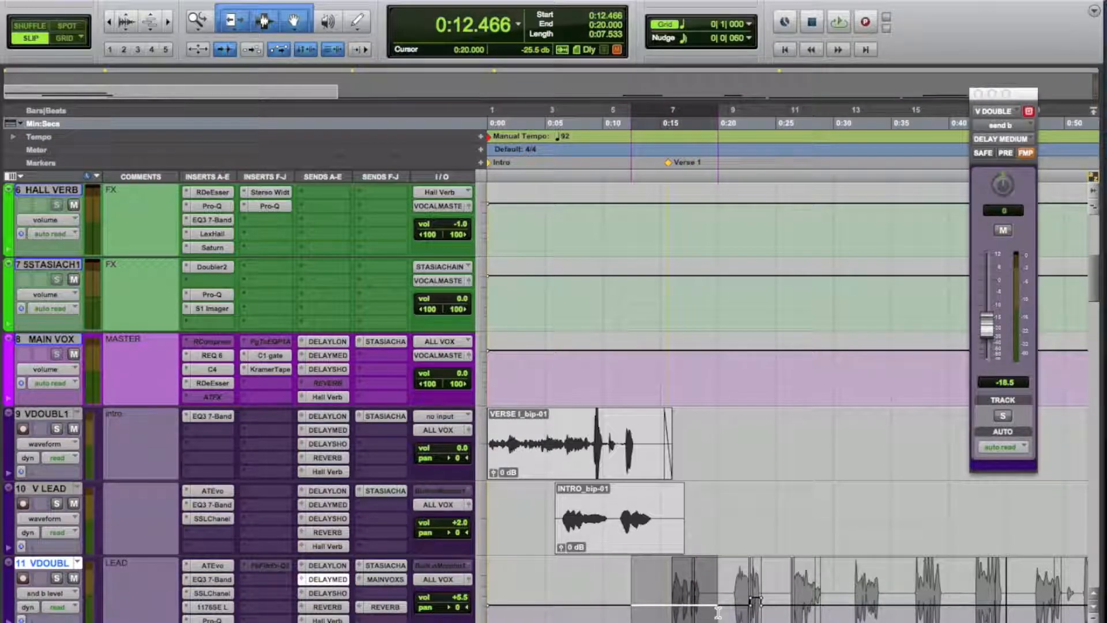
click(673, 608)
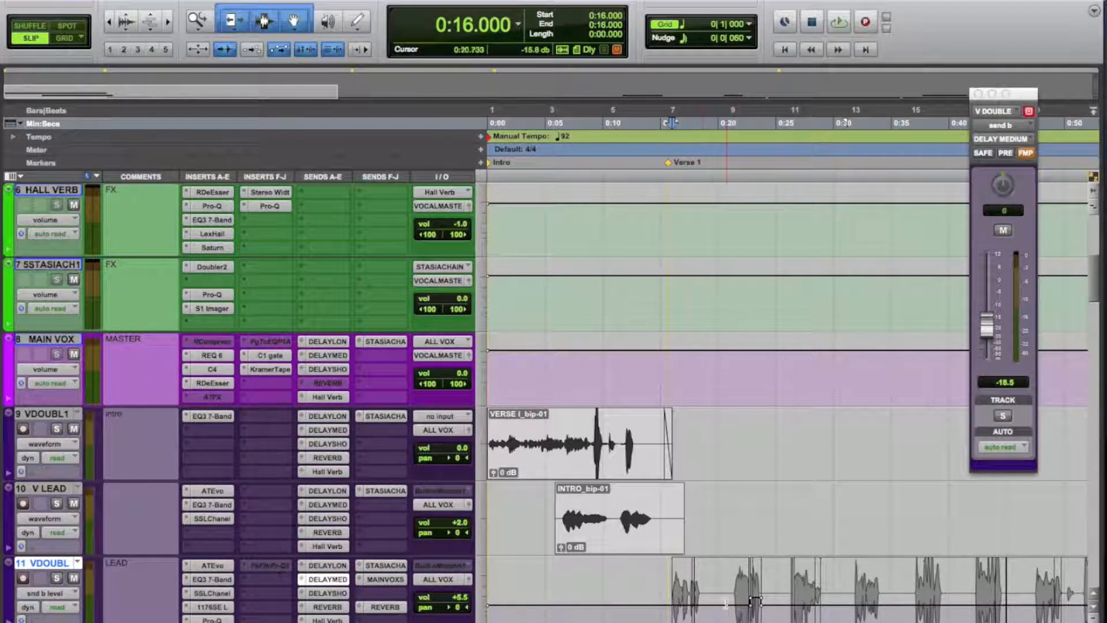
click(755, 610)
key(t)
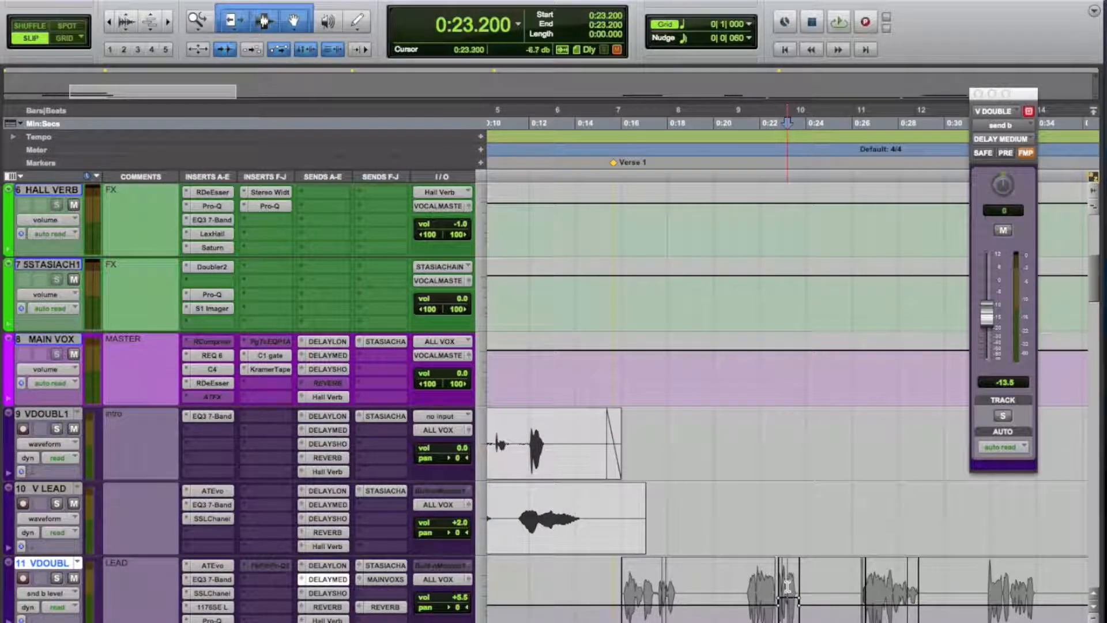
- Examine the raised DELAY MEDIUM send section on the LEAD vocal, selecting 0:22.766 to 0:23.866, and the gap after it, 0:24.200 to 0:26.483
key(t)
drag(768, 579, 817, 582)
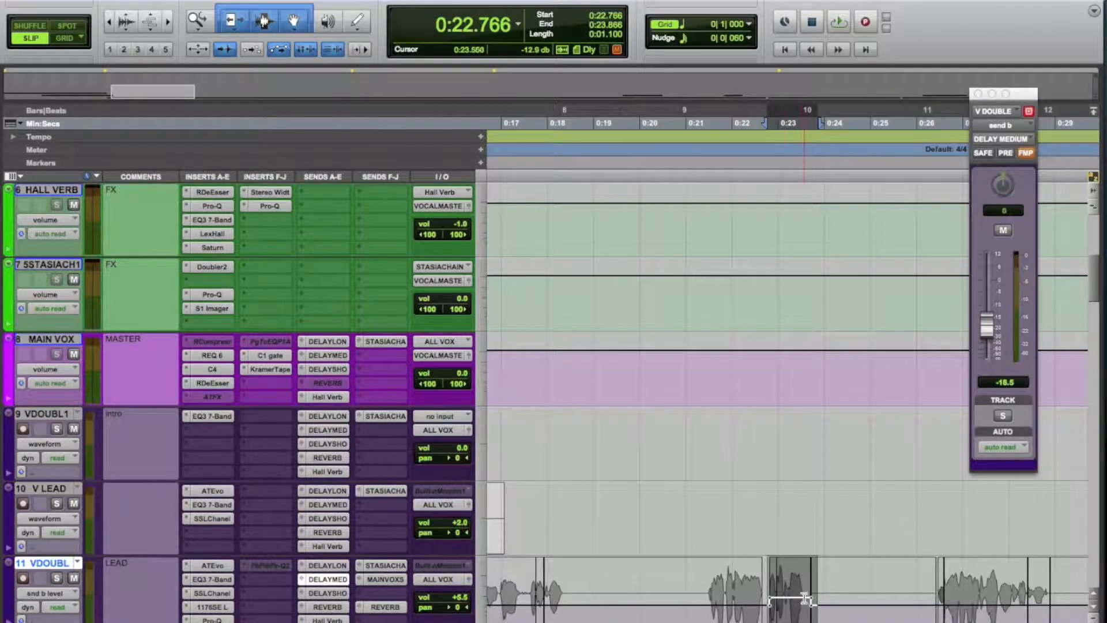
drag(834, 589, 939, 589)
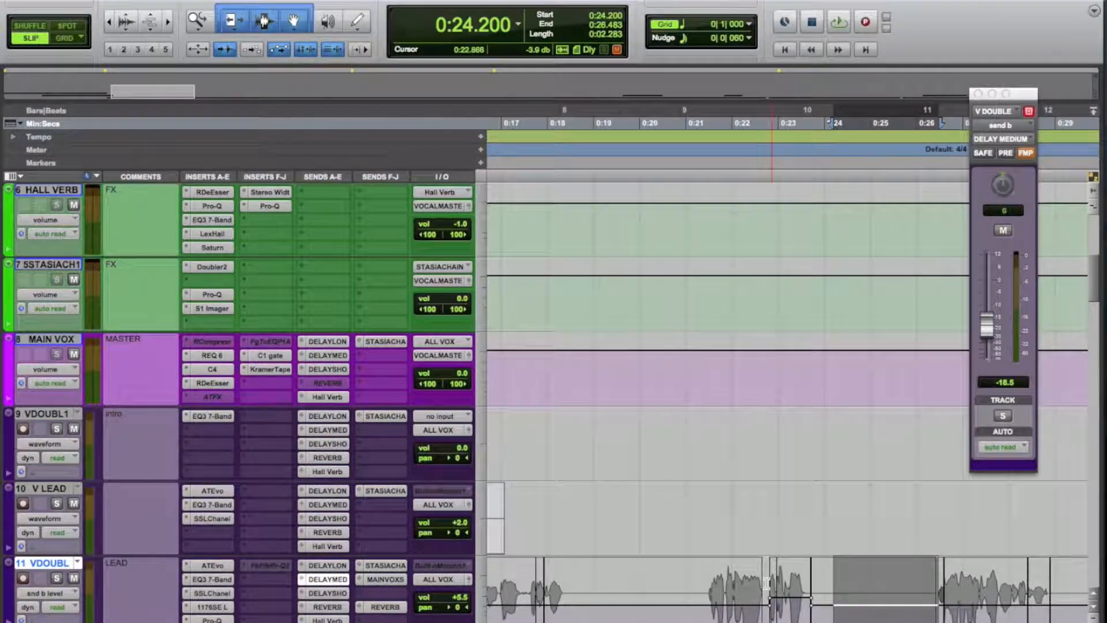
key(r)
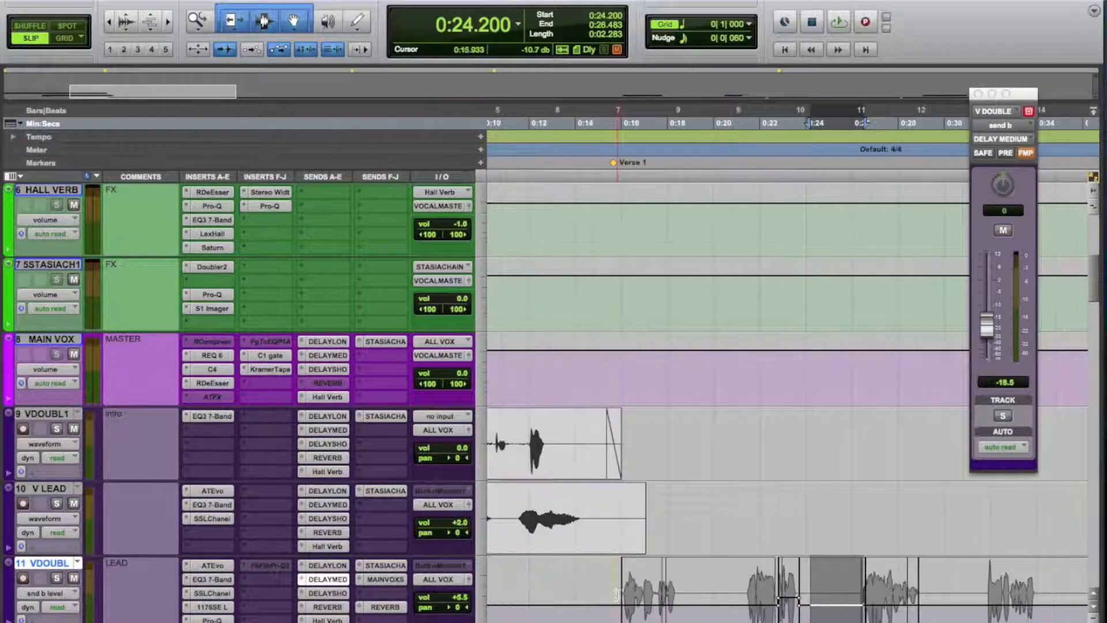
click(795, 593)
key(t)
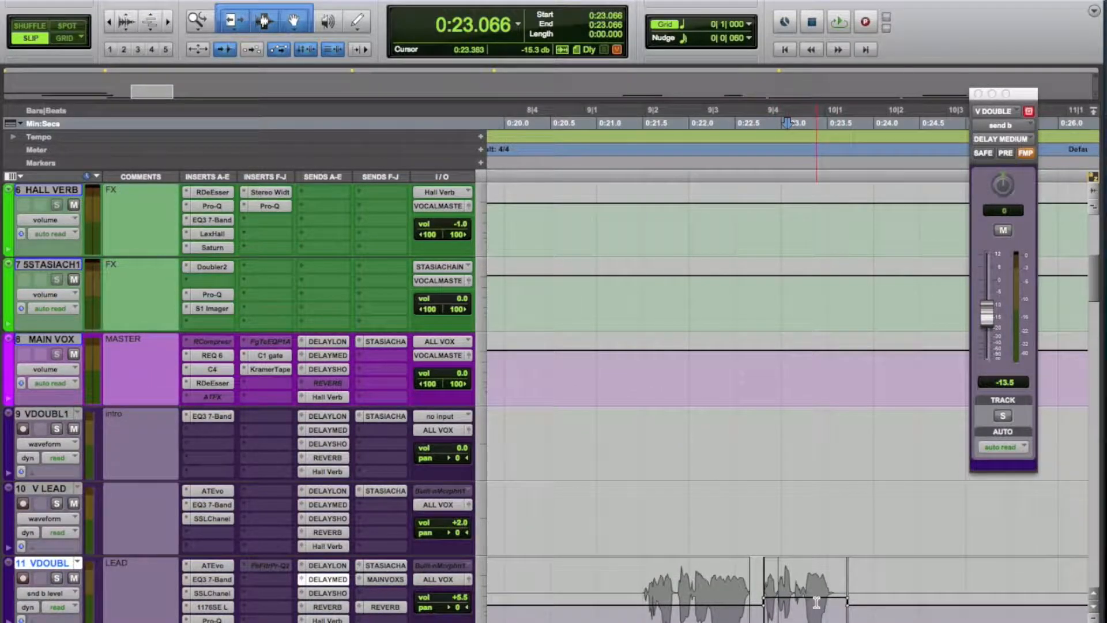
key(r)
key(r)
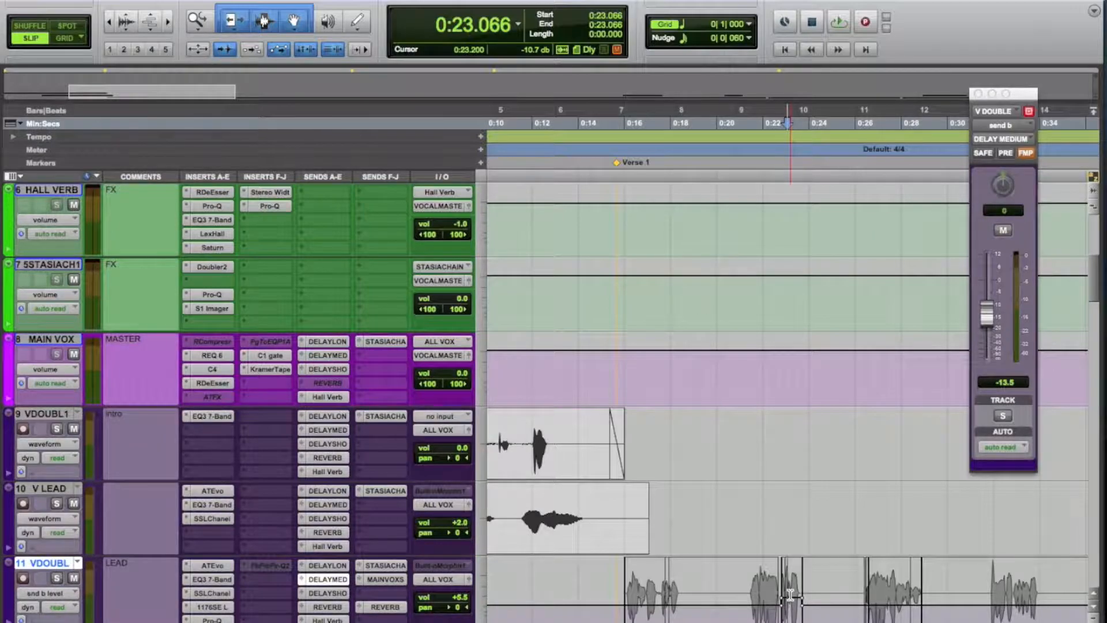
- Play the mix from the start of the LEAD vocal's verse at 0:15.933 through the third phrase, and stop playback
click(621, 585)
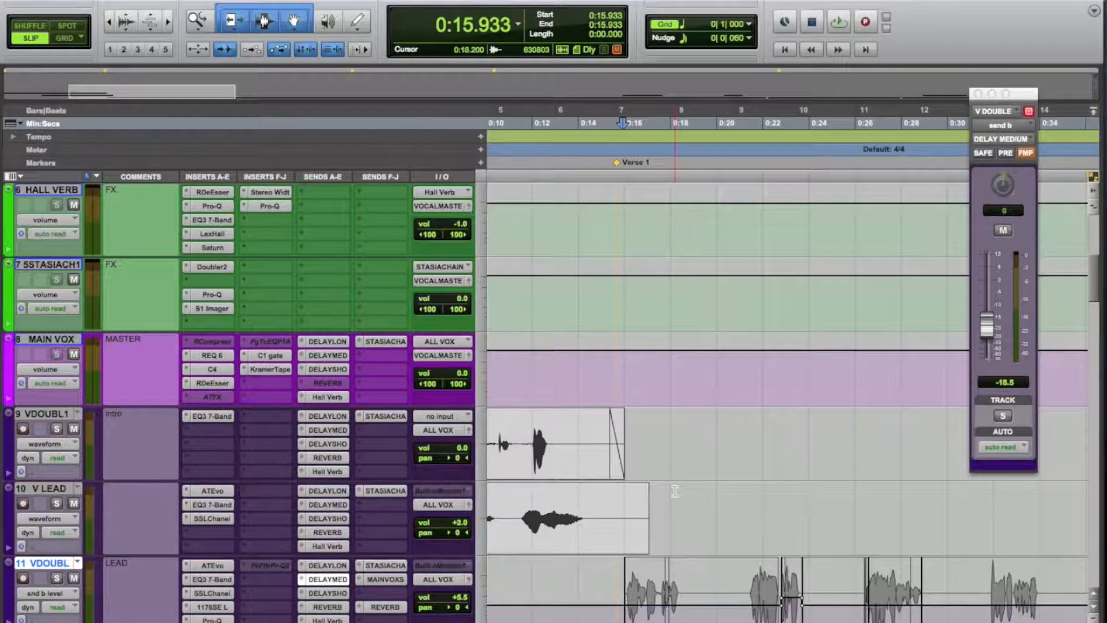
key(space)
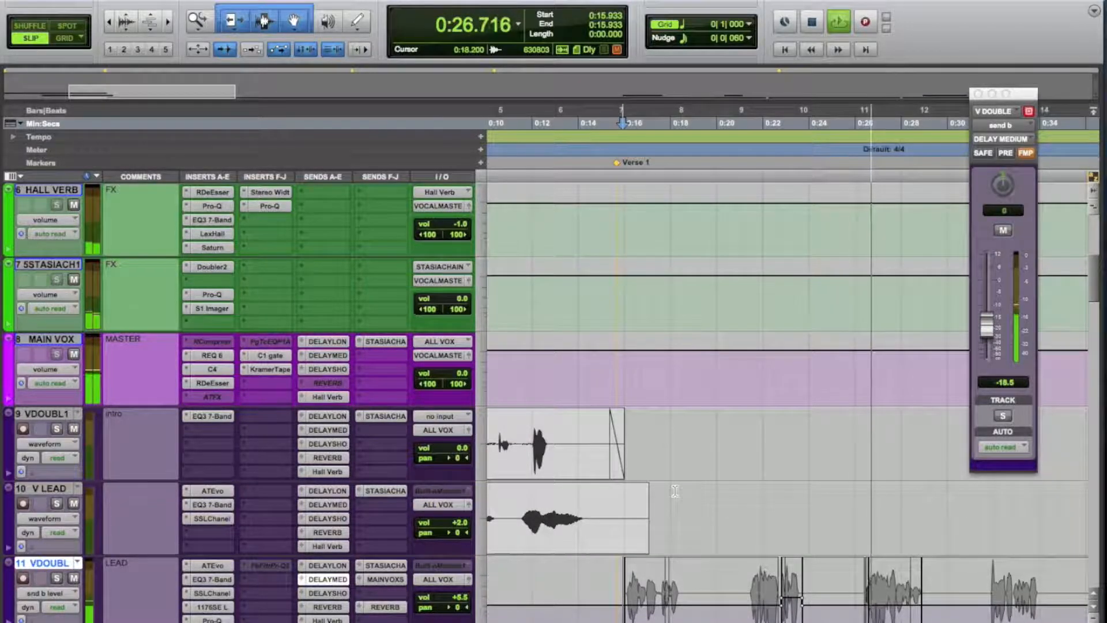
key(space)
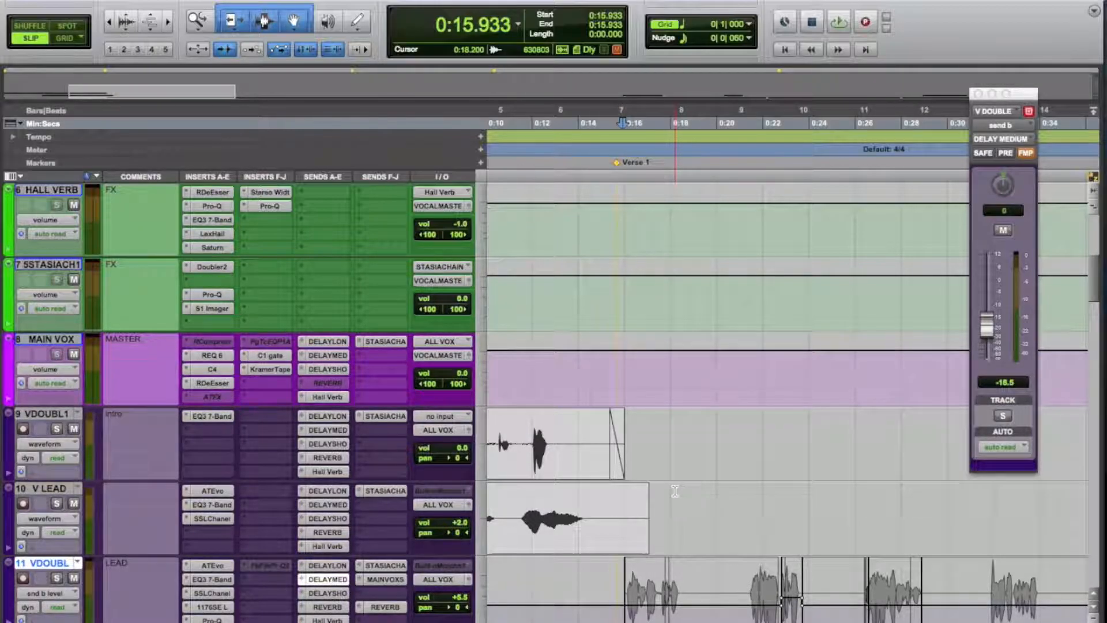
- Solo the LEAD vocal track and select its first two phrases with their gaps, from 0:15.833 to 0:26.433
drag(863, 585, 930, 587)
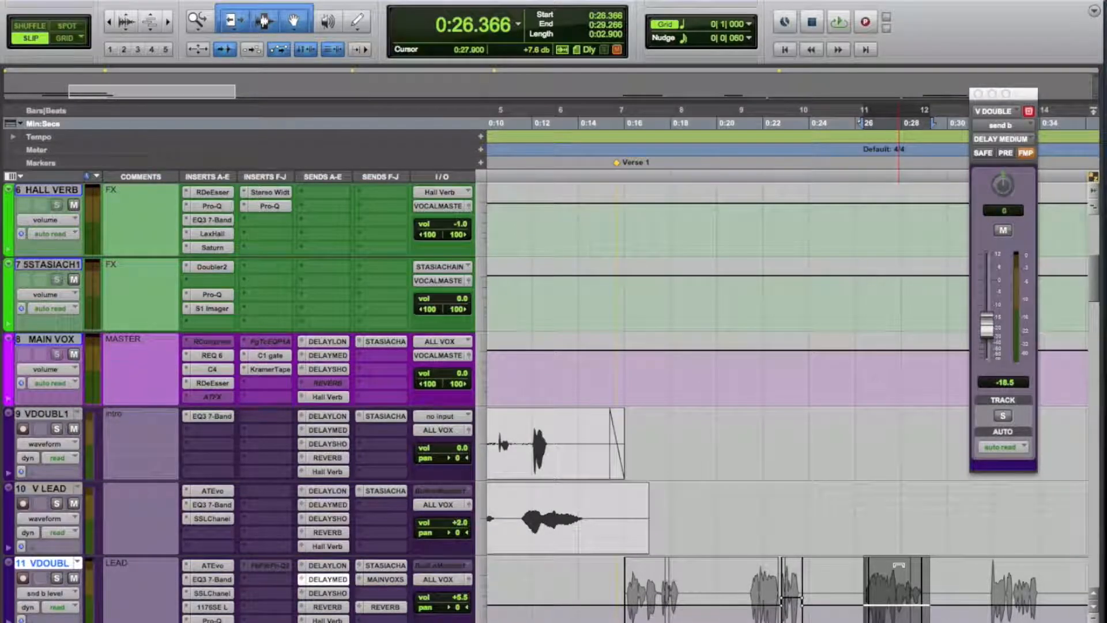
key(shift+s)
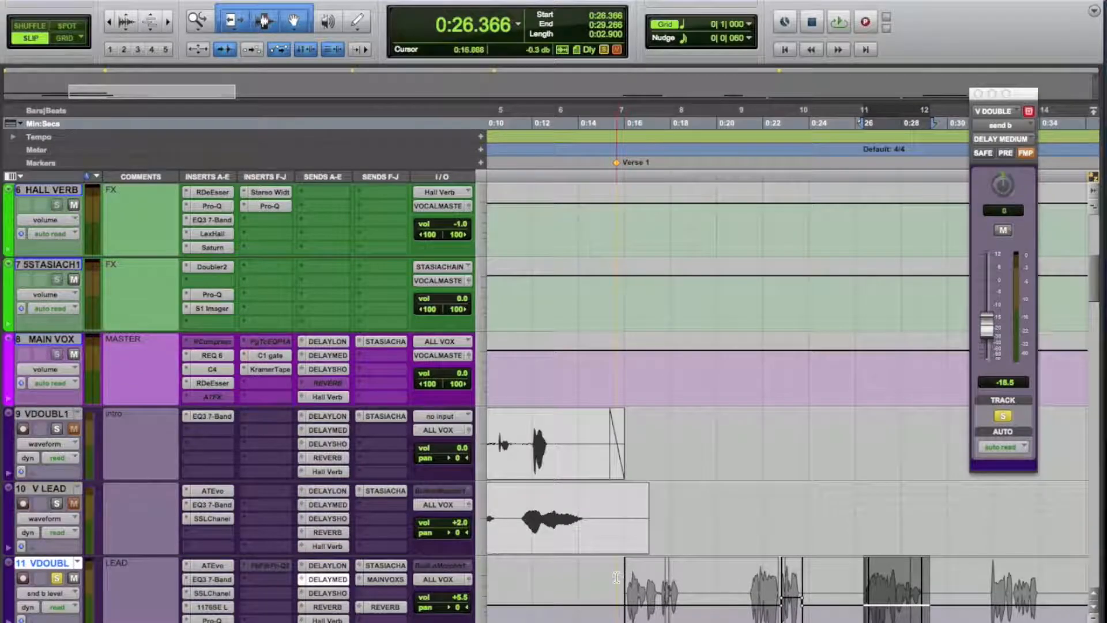
drag(623, 587, 864, 583)
- Mute all the LEAD track's A-E sends except DELAY LONG and play the selection to hear the long delay alone
click(327, 565)
super+click(327, 579)
super+click(327, 593)
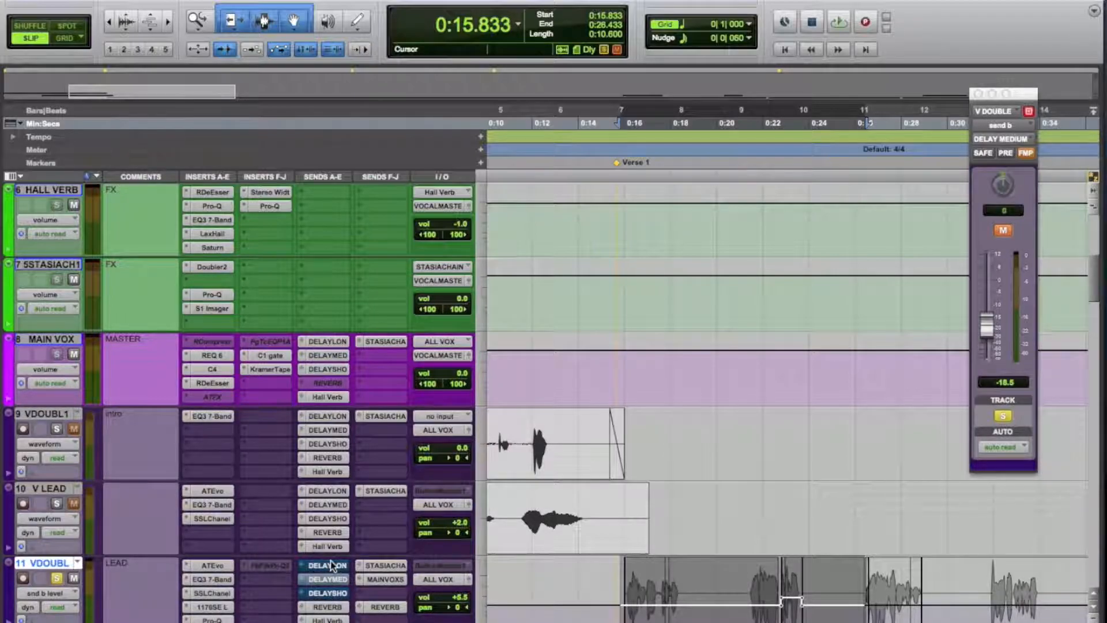
super+click(327, 566)
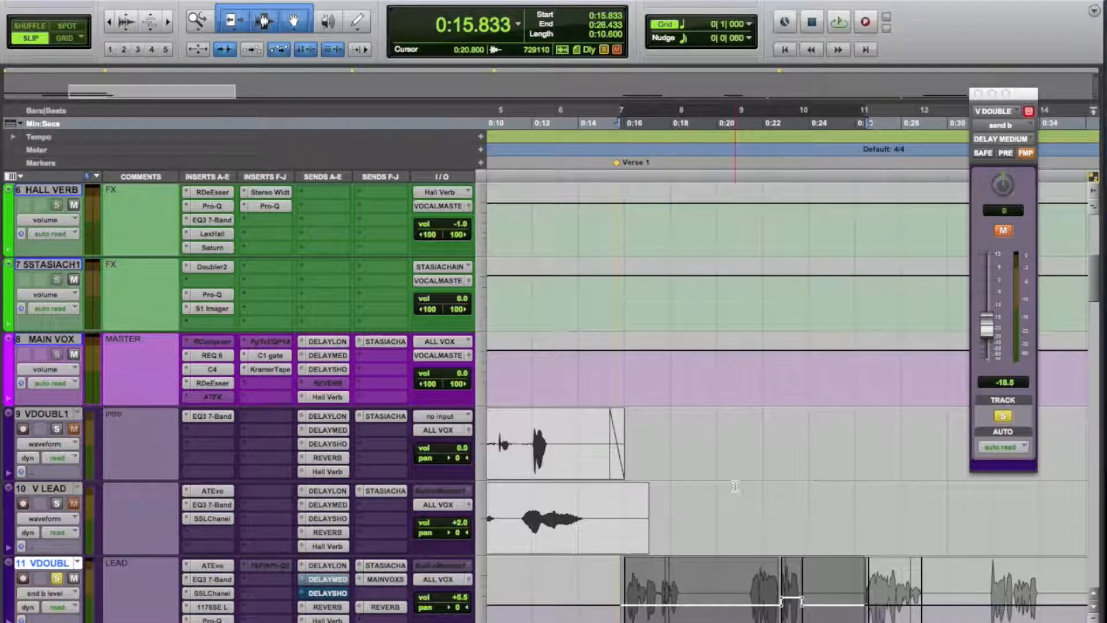
key(space)
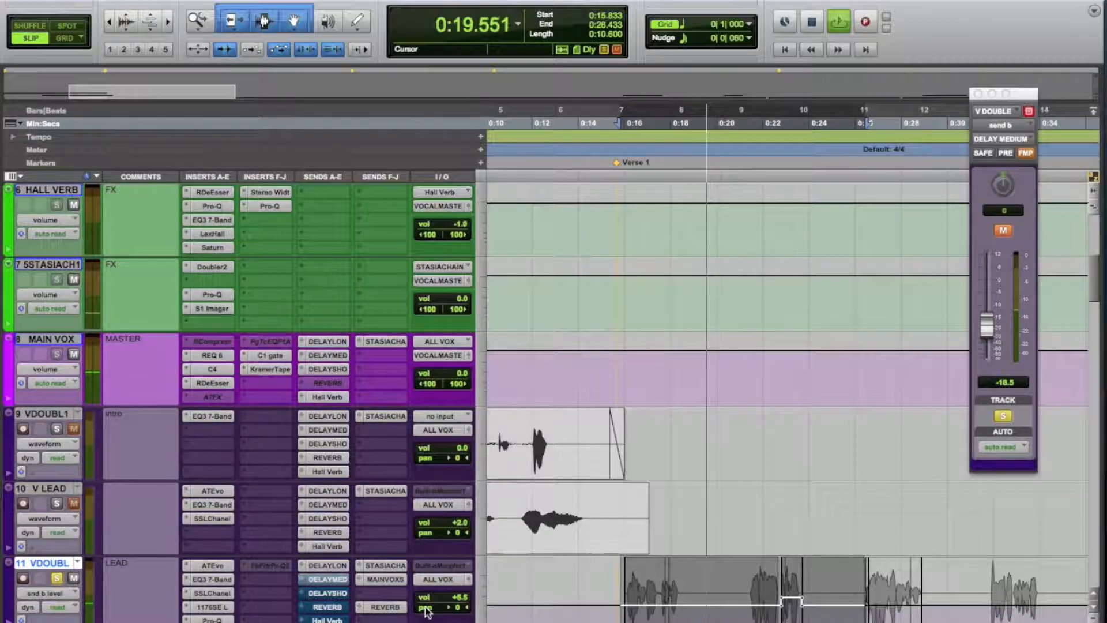
key(space)
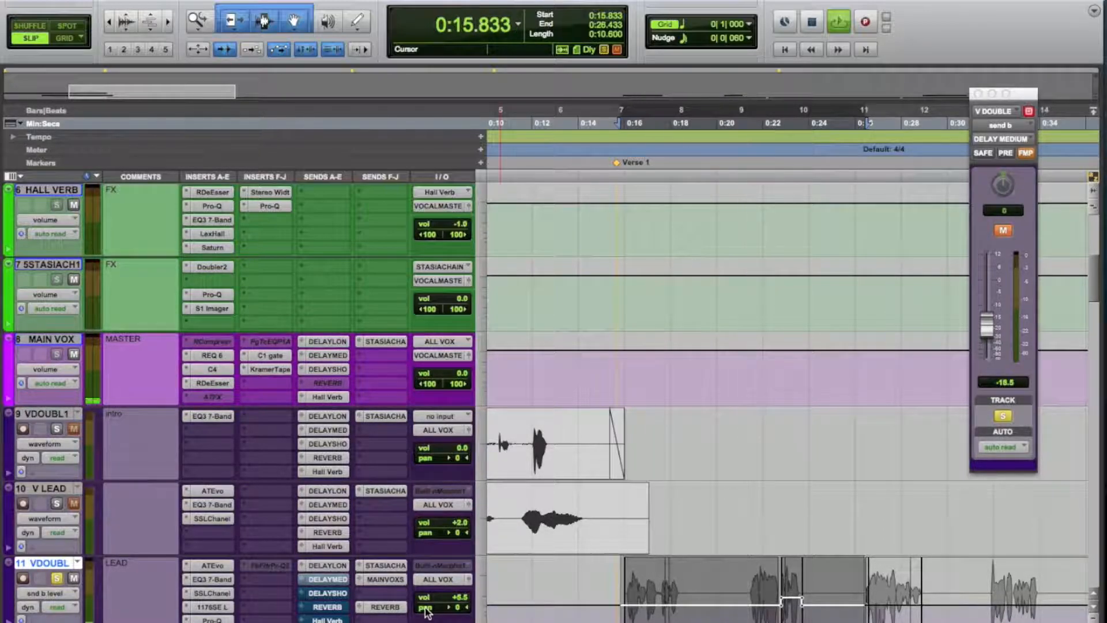
- Mute the DELAY LONG send, unmute DELAY MEDIUM on the LEAD track, and play the selection to hear the medium delay alone
ctrl+super+click(325, 566)
ctrl+super+click(326, 579)
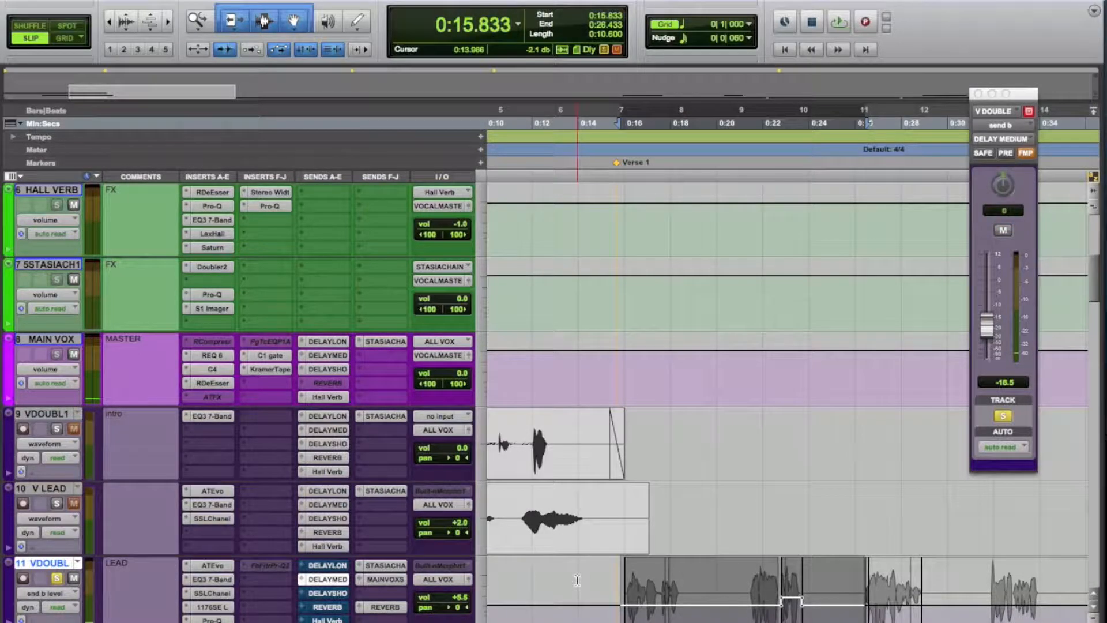
key(space)
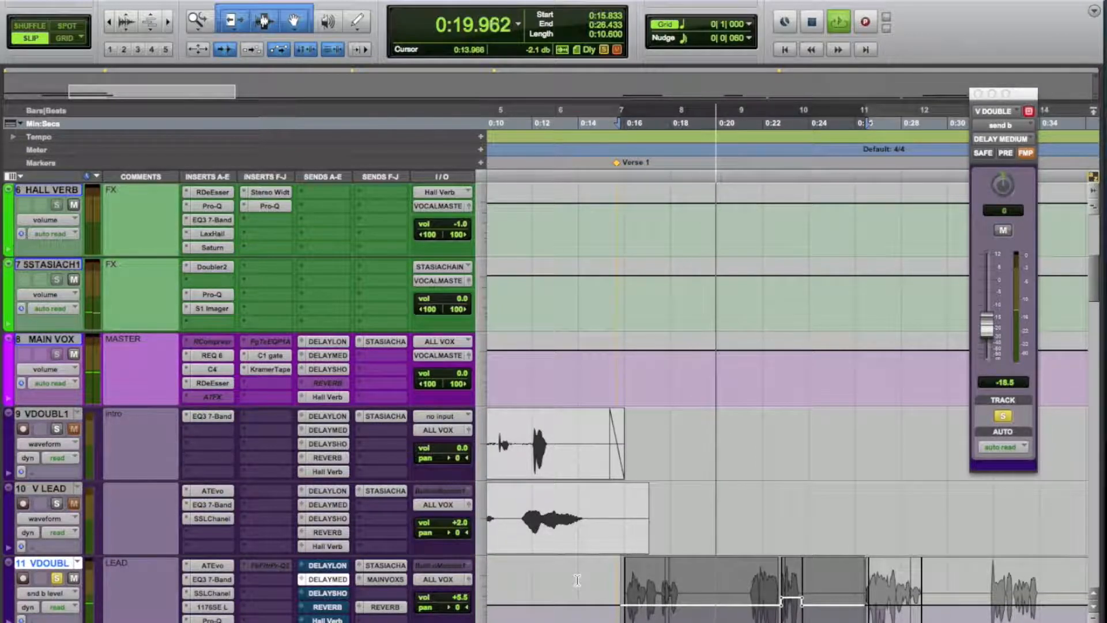
key(space)
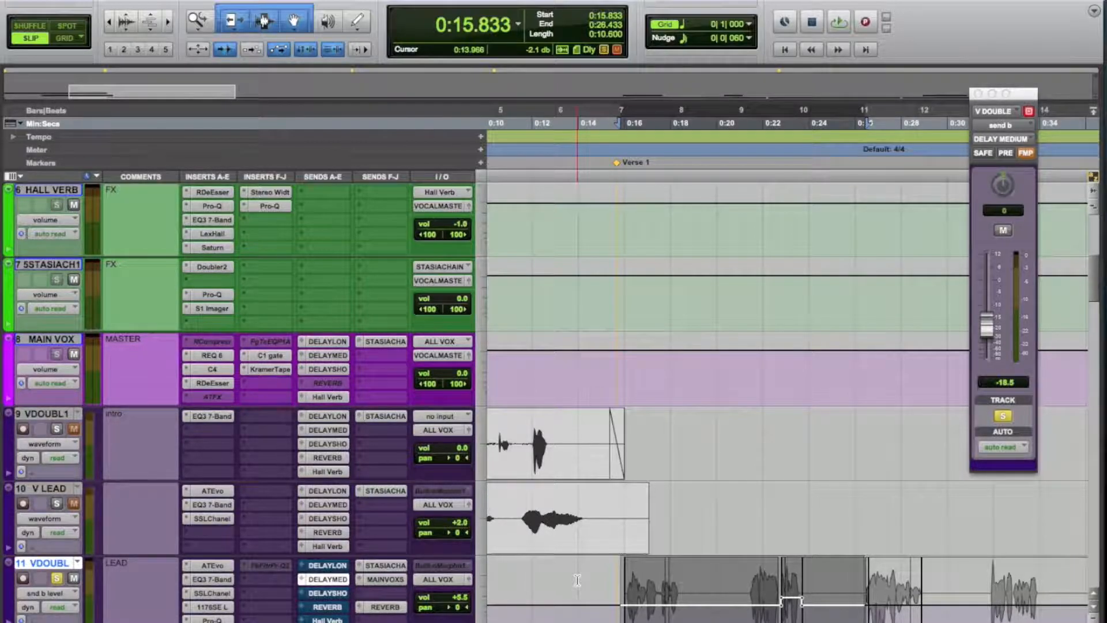
- Leave only the DELAY SHORT send active on the LEAD track, show its level automation, and play the start of the selection
ctrl+super+click(334, 580)
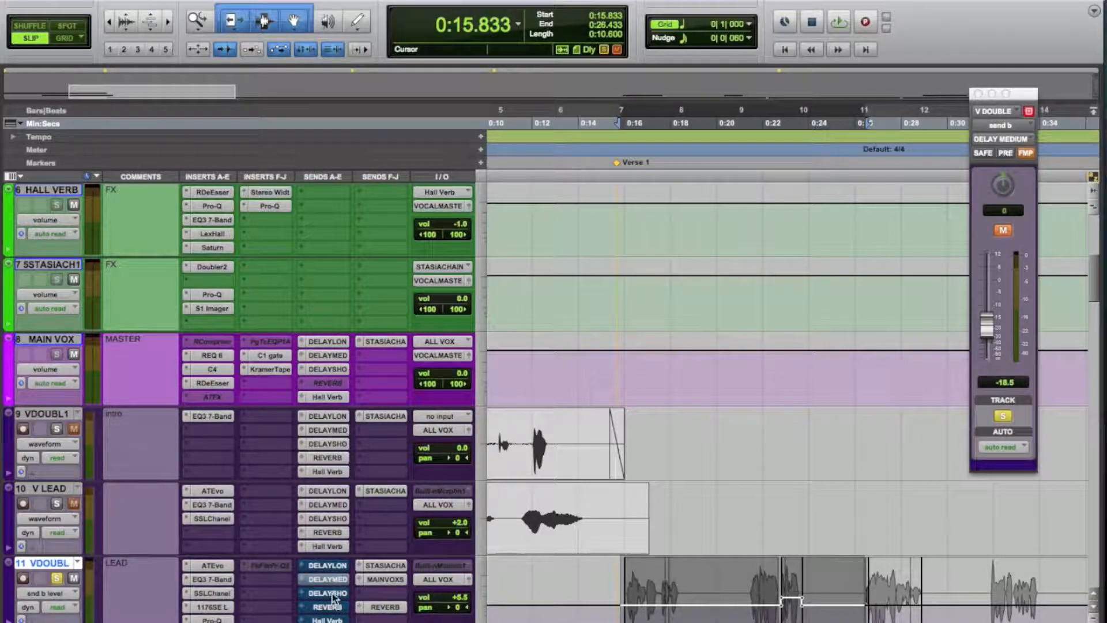
click(68, 595)
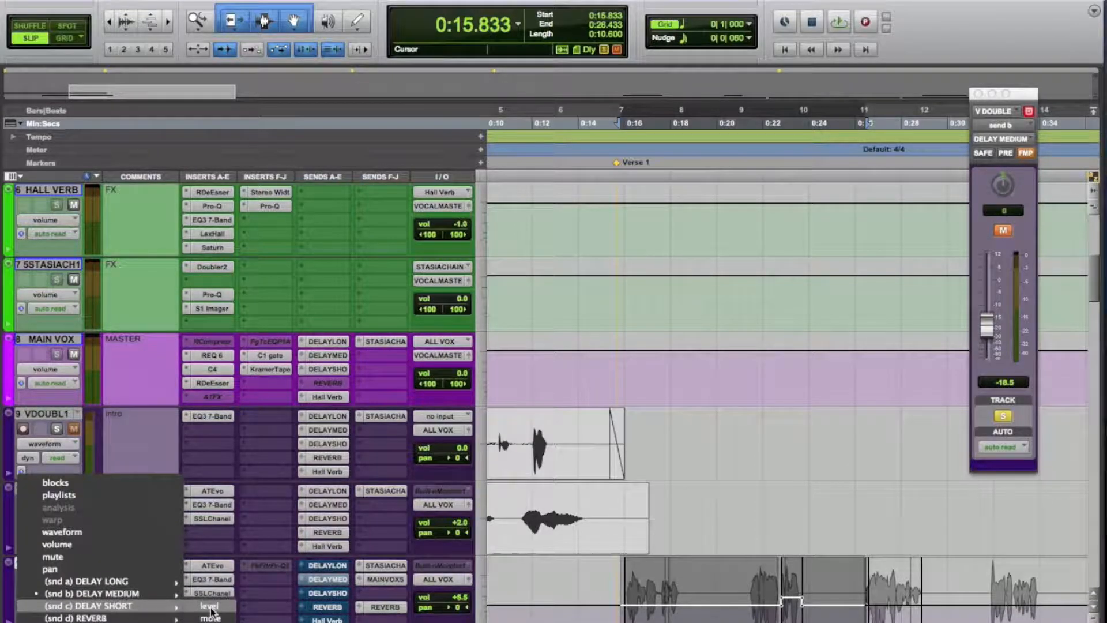
click(55, 601)
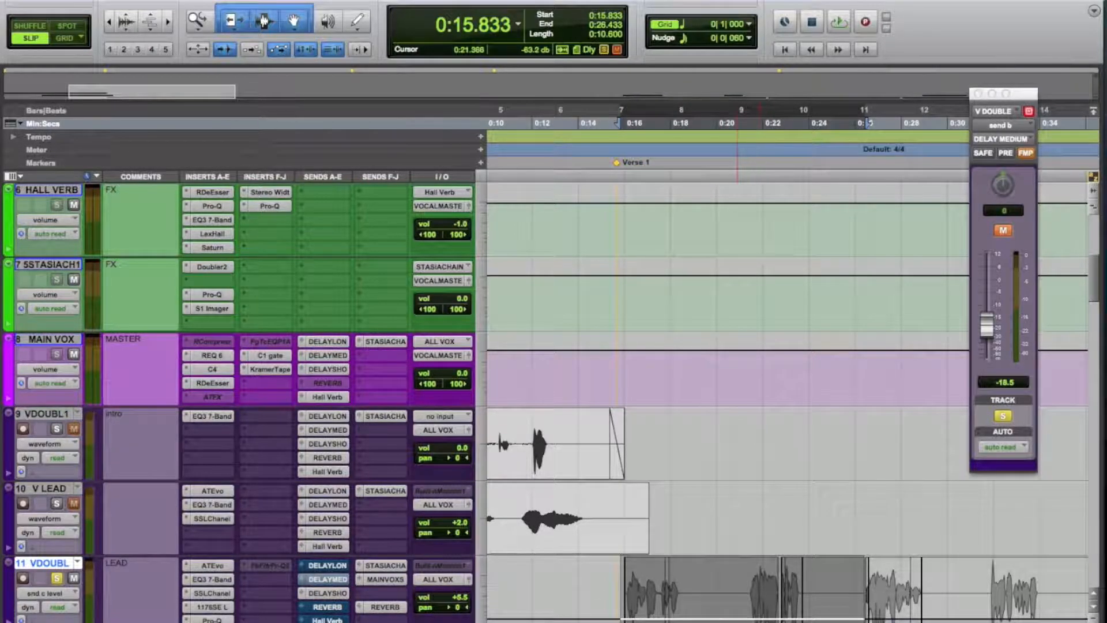
key(space)
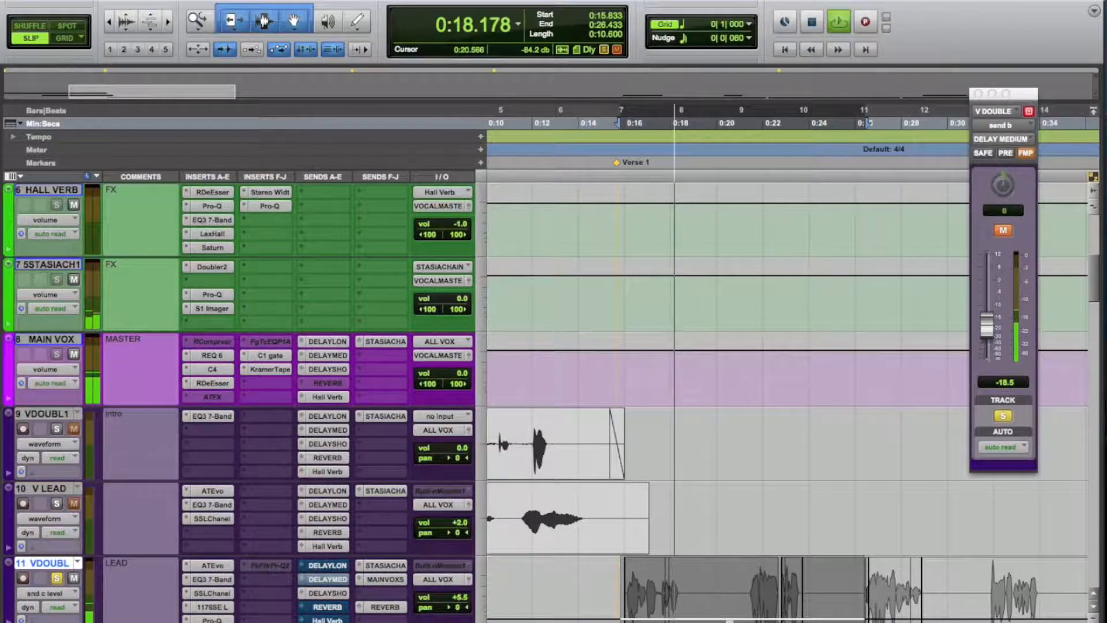
key(space)
- Play the LEAD vocal from 0:47.266 through the raised DELAY SHORT automation section, and stop playback
scroll(721, 588, right, 10)
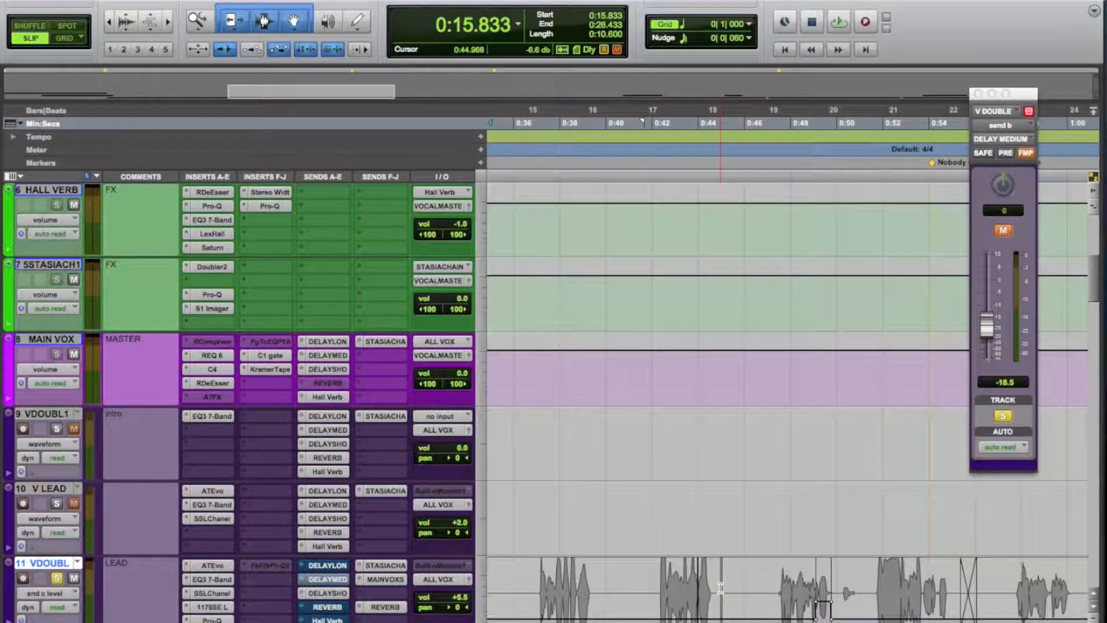
click(796, 600)
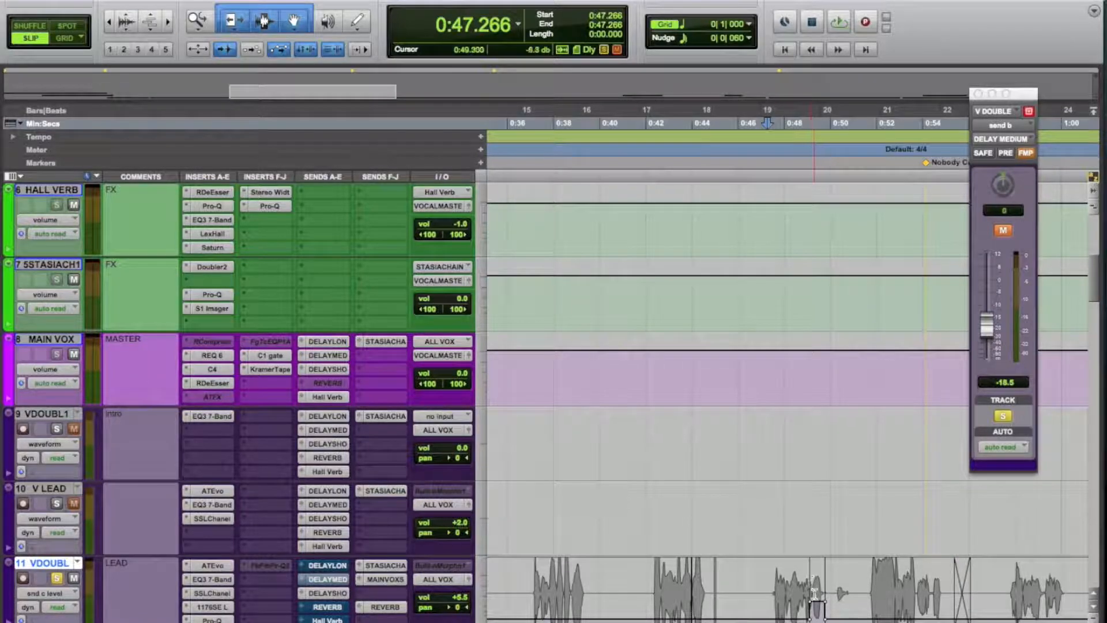
key(space)
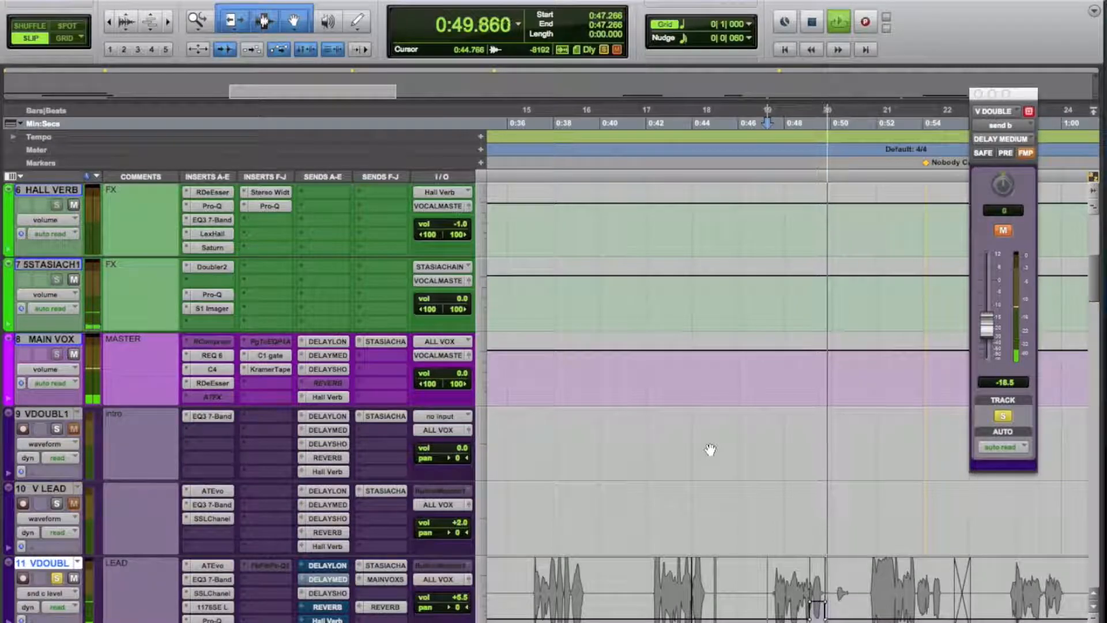
key(space)
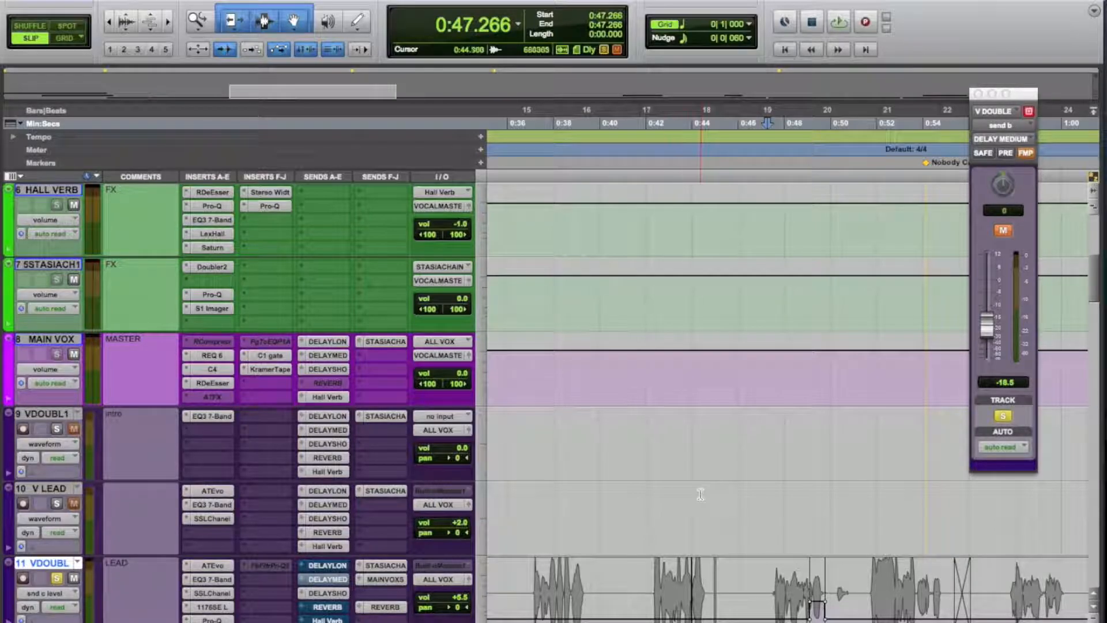
- Unmute the REVERB, Hall Verb, DELAY MEDIUM and DELAY LONG sends on the LEAD track, and show its automation across the whole song
super+click(324, 607)
super+click(325, 619)
super+click(328, 580)
super+click(327, 566)
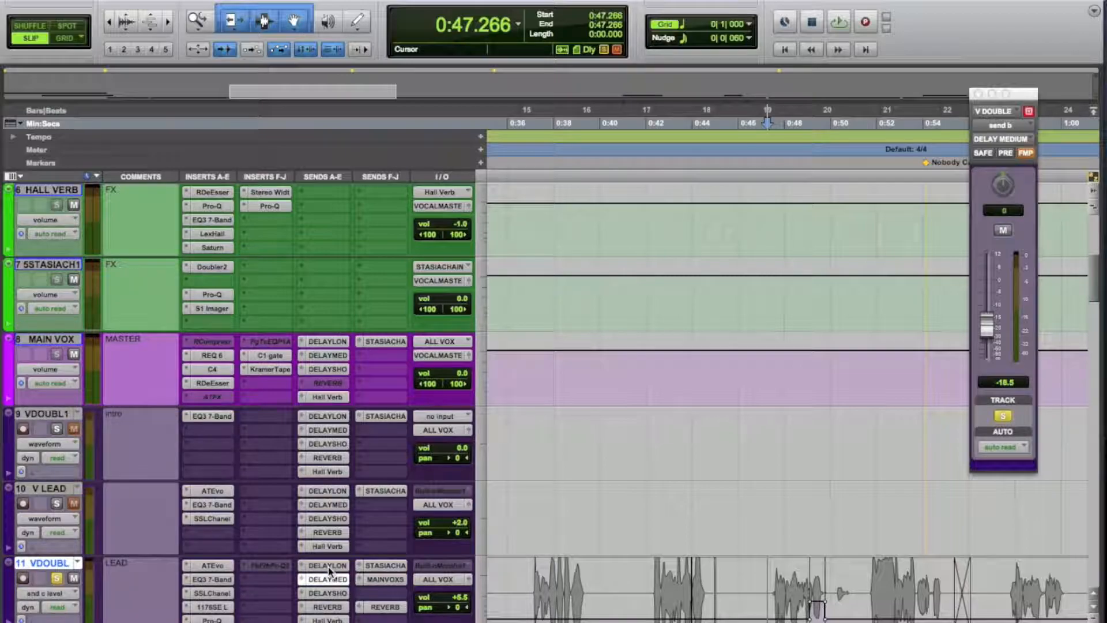
key(r)
key(r)
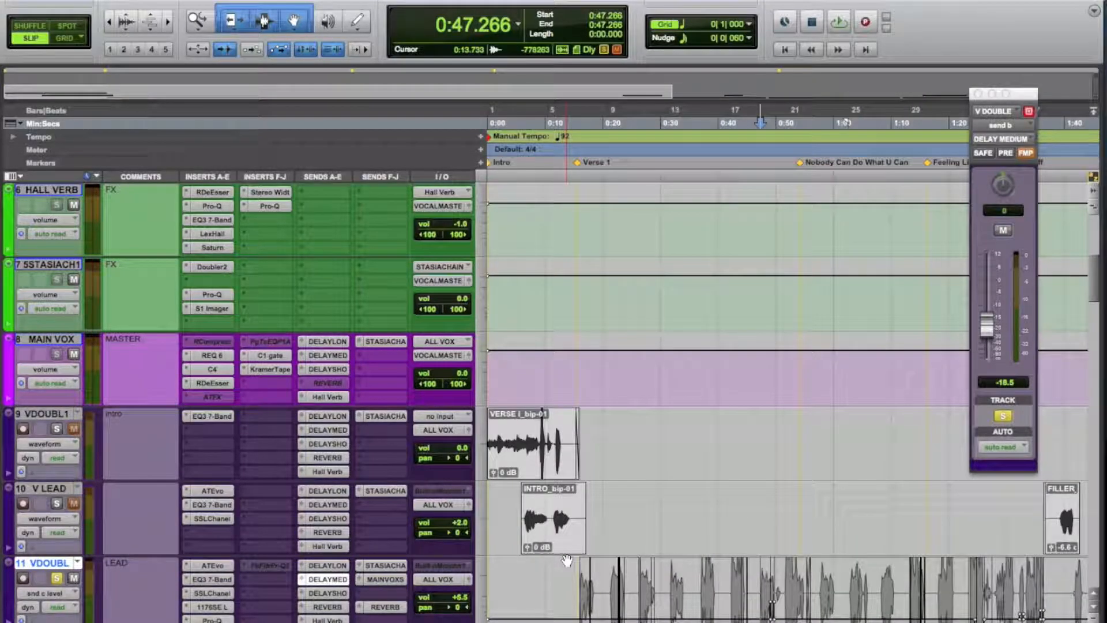
key(r)
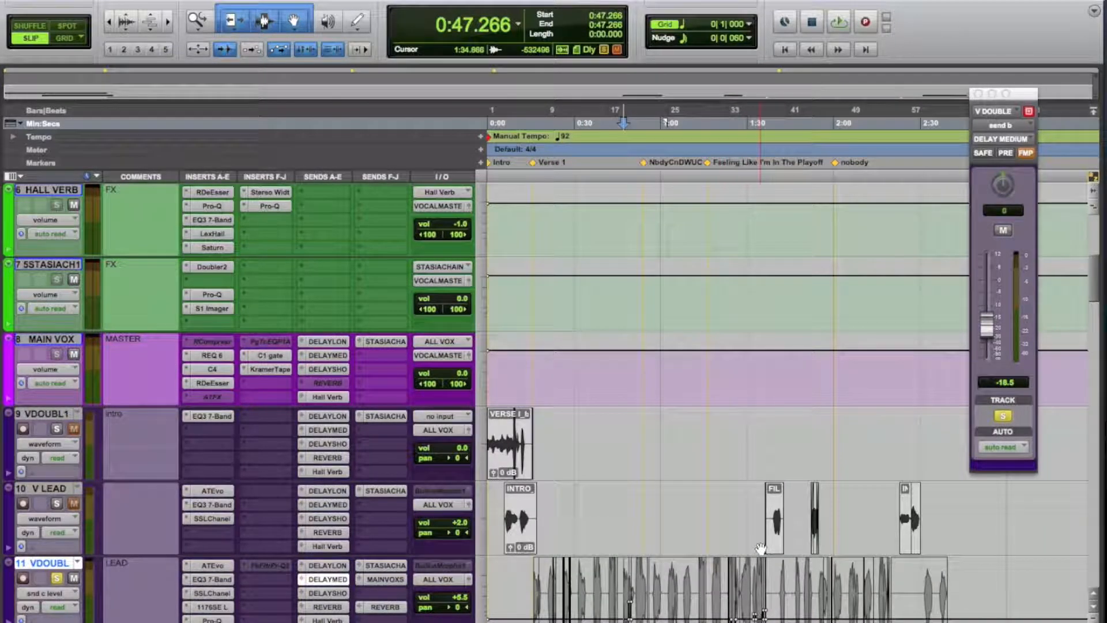